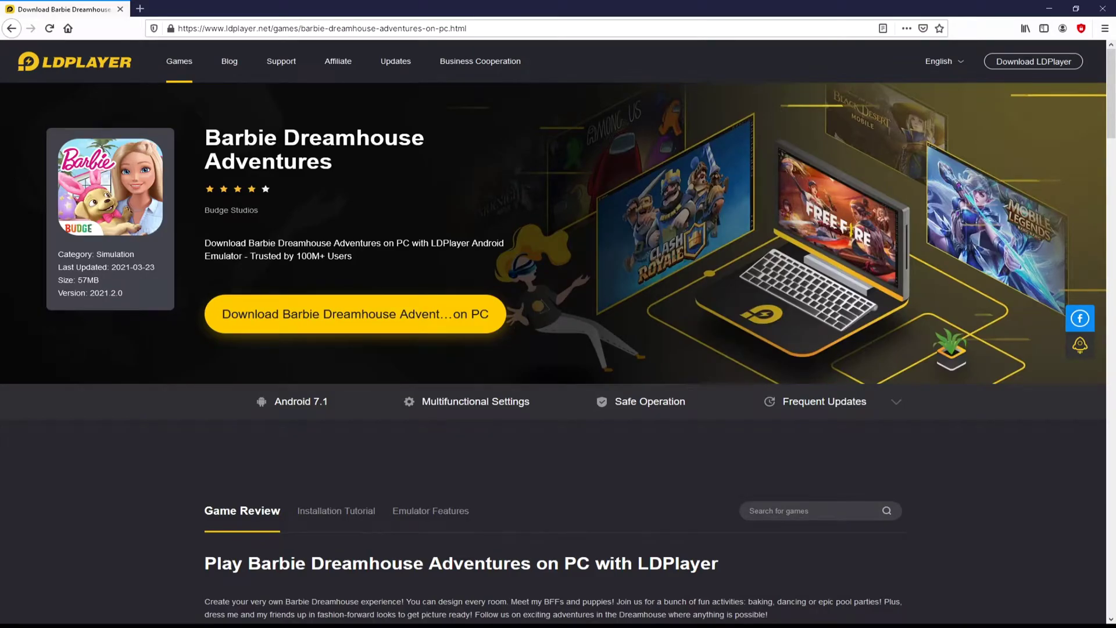
{"action": "scroll", "coordinate": [553, 354], "scroll_direction": "down", "scroll_amount": 15}
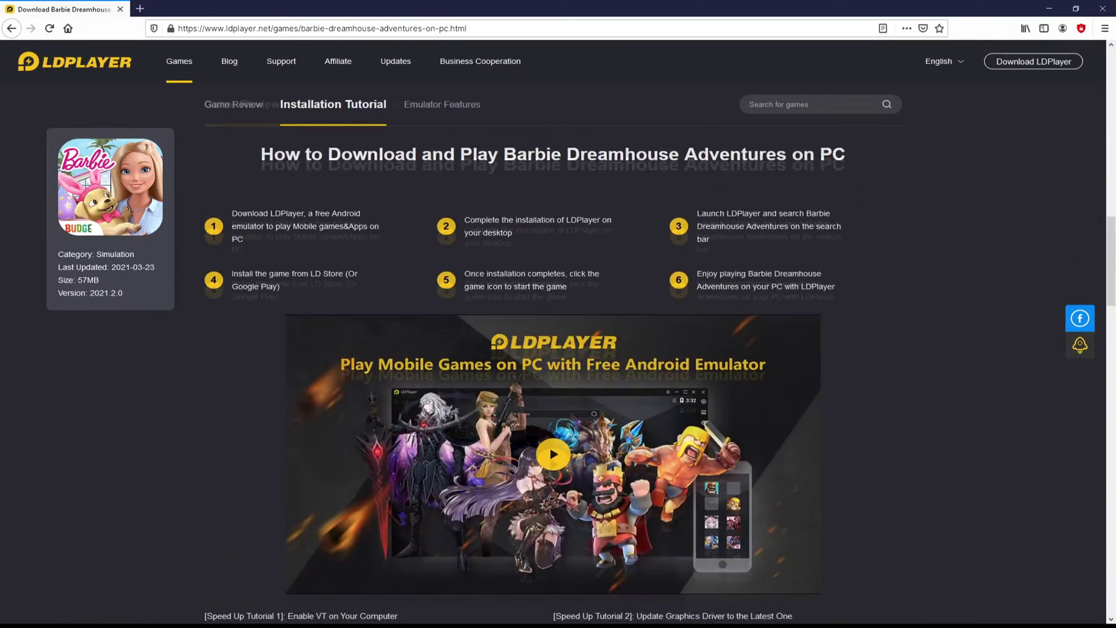
{"action": "scroll", "coordinate": [553, 354], "scroll_direction": "down", "scroll_amount": 15}
{"action": "scroll", "coordinate": [554, 354], "scroll_direction": "up", "scroll_amount": 6}
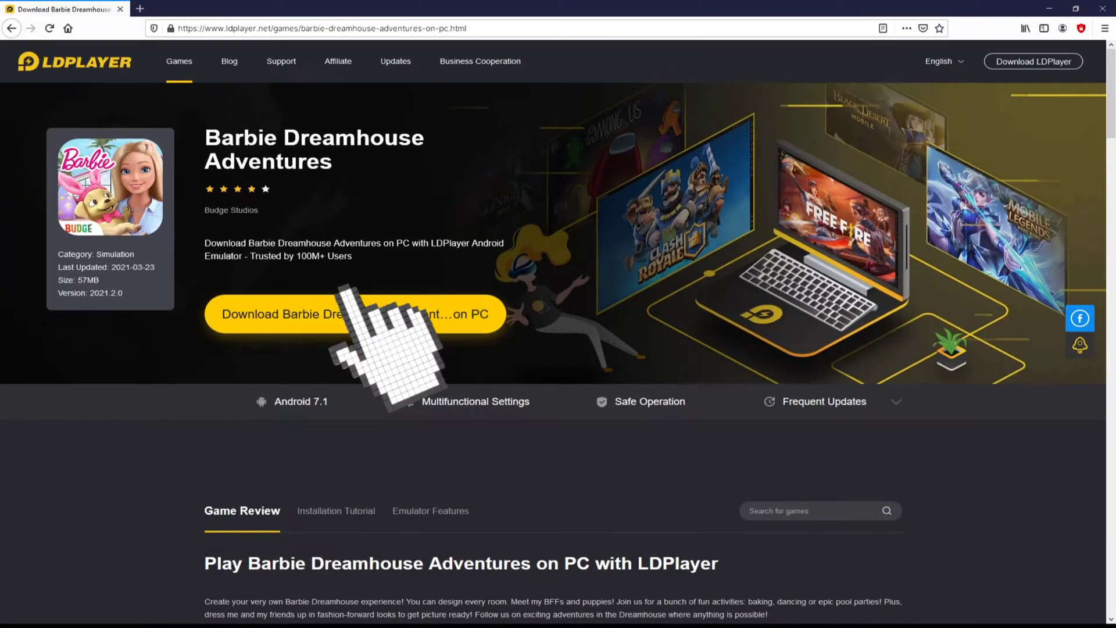
Step: Download the LDPlayer installer with the 'Download Barbie Dreamhouse Adventures on PC' button
{"action": "left_click", "coordinate": [344, 289]}
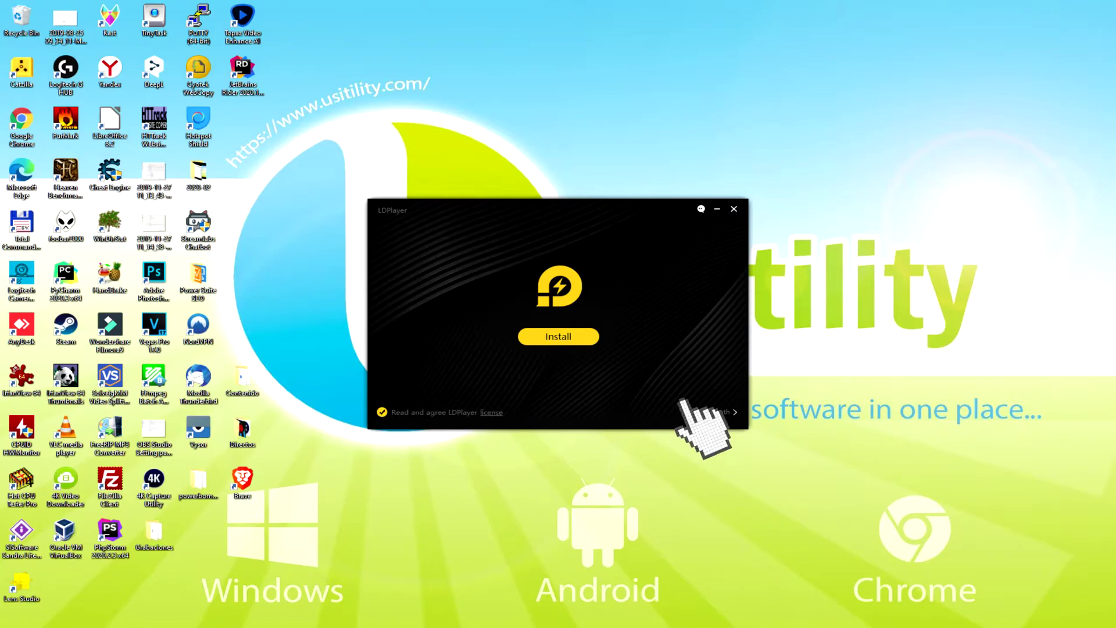
Step: Install LDPlayer to C:\LDPlayer\LDPlayer4.0\, rejecting the Avast and McAfee WebAdvisor offers
{"action": "left_click", "coordinate": [695, 410]}
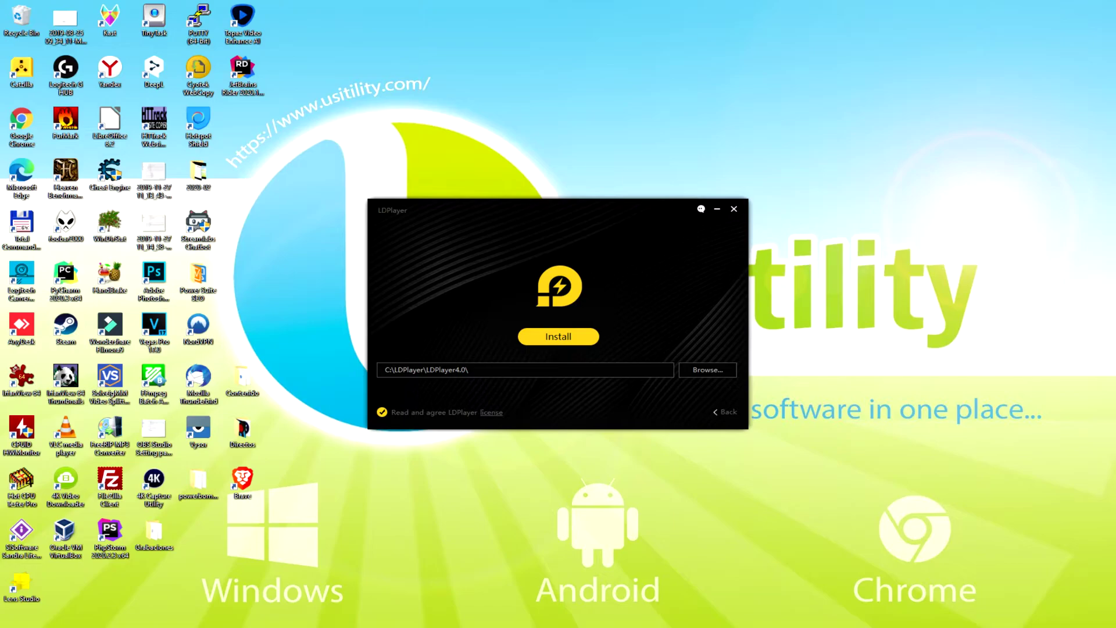
{"action": "left_click", "coordinate": [717, 409]}
{"action": "left_click", "coordinate": [552, 334]}
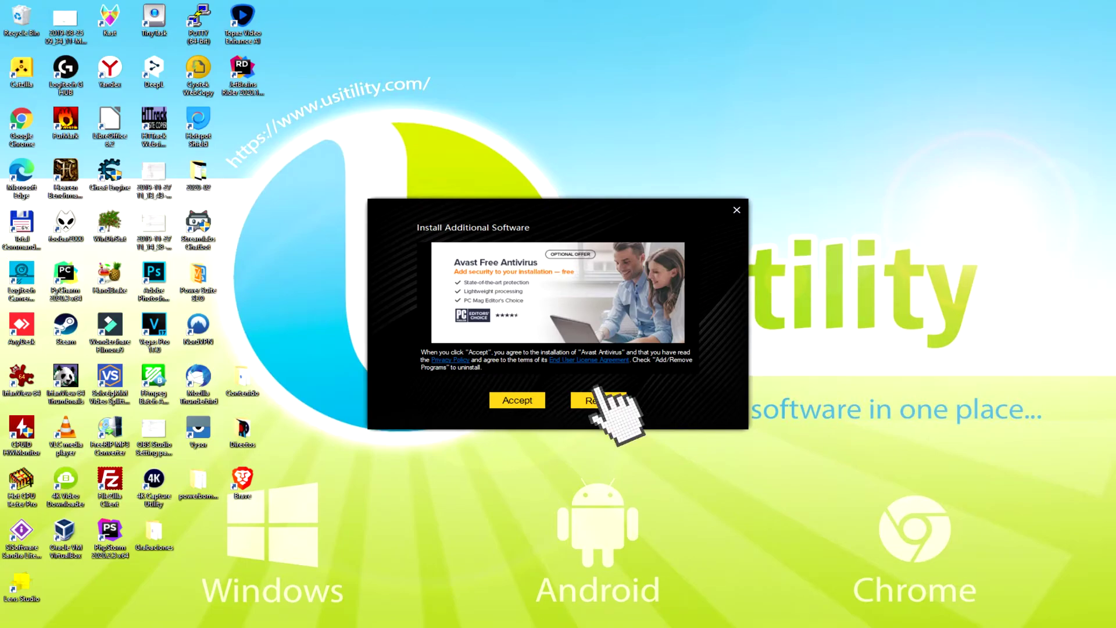
{"action": "left_click", "coordinate": [599, 400]}
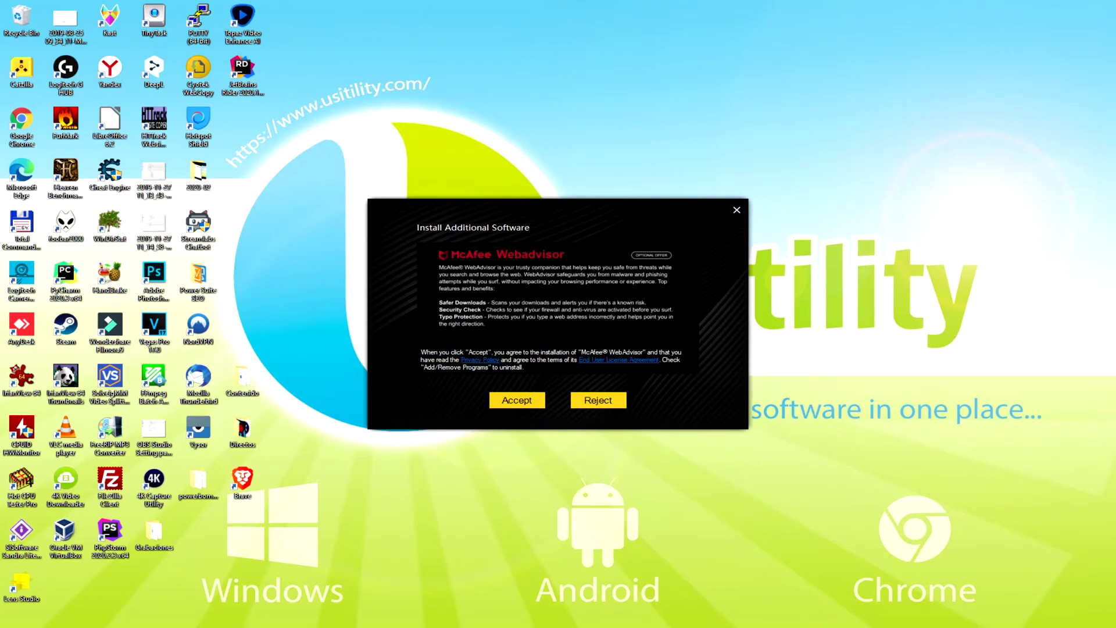
{"action": "left_click", "coordinate": [587, 401]}
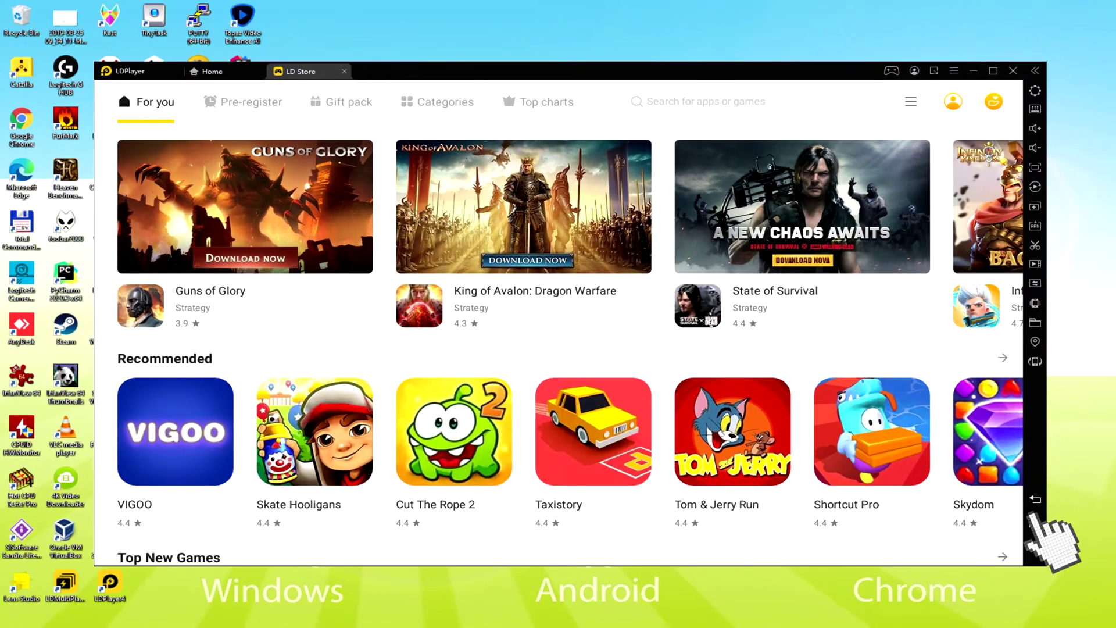
Step: Close the LD Store tab with the sidebar Back button
{"action": "left_click", "coordinate": [1034, 502]}
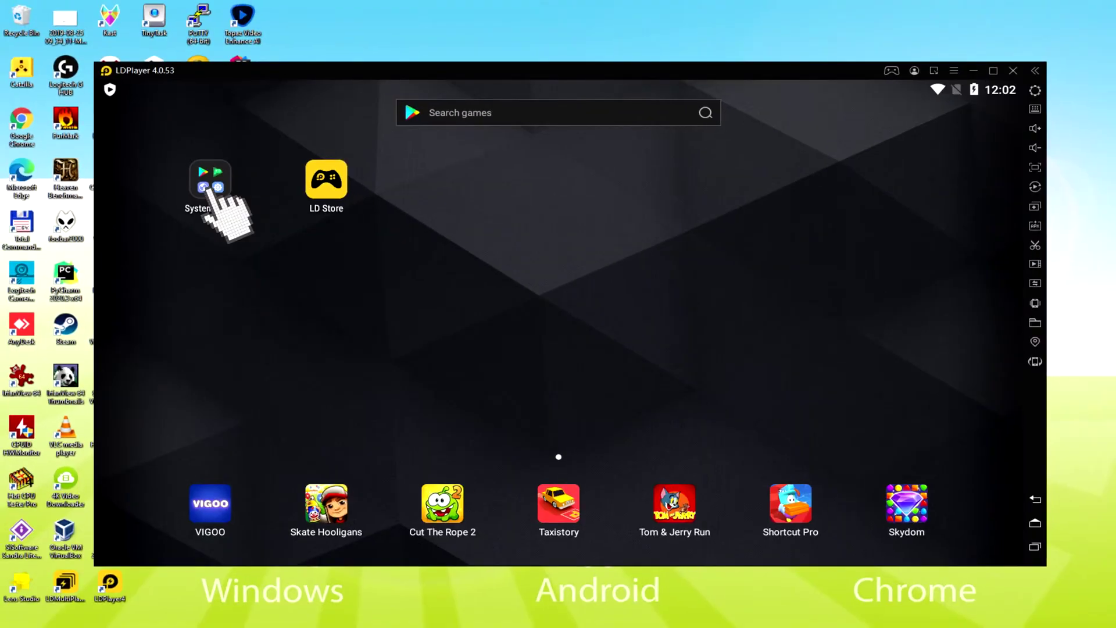
Step: Open Play Store from System Apps, sign in with a Google account and agree to the terms
{"action": "left_click", "coordinate": [212, 192]}
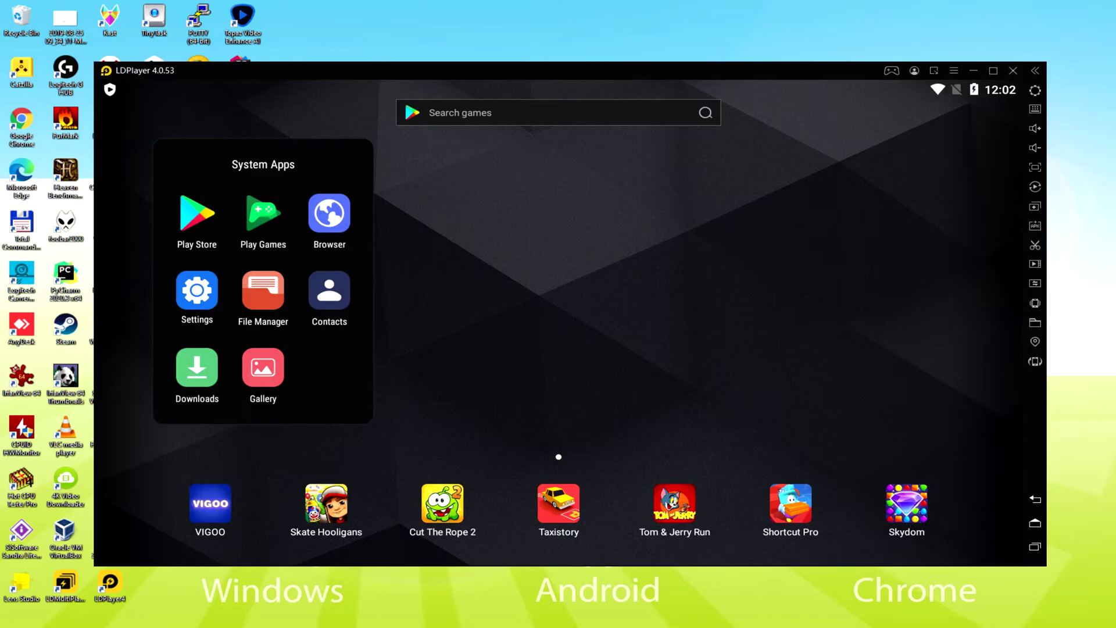
{"action": "left_click", "coordinate": [195, 207]}
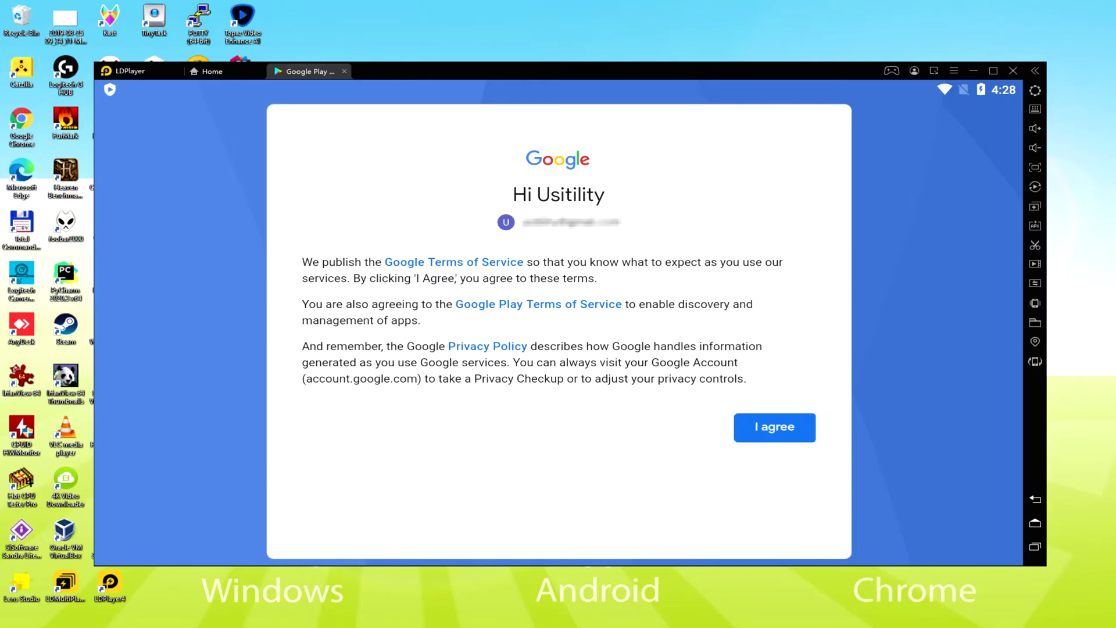
{"action": "left_click", "coordinate": [774, 432]}
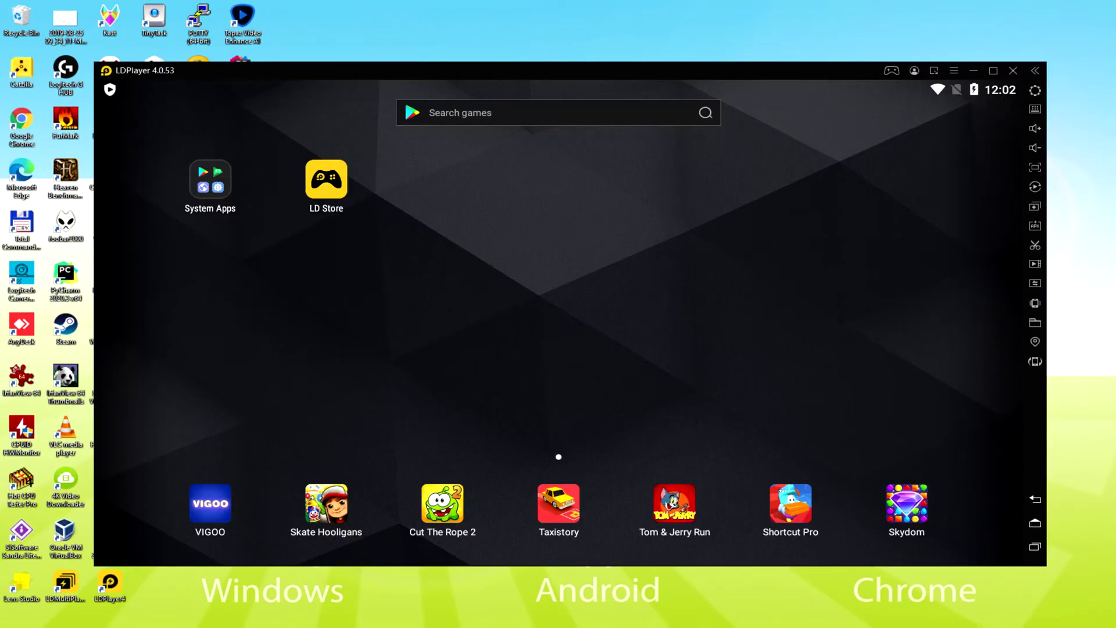
Step: Search the Play Store for Barbie Dreamhouse Adventures and install it
{"action": "left_click", "coordinate": [211, 181]}
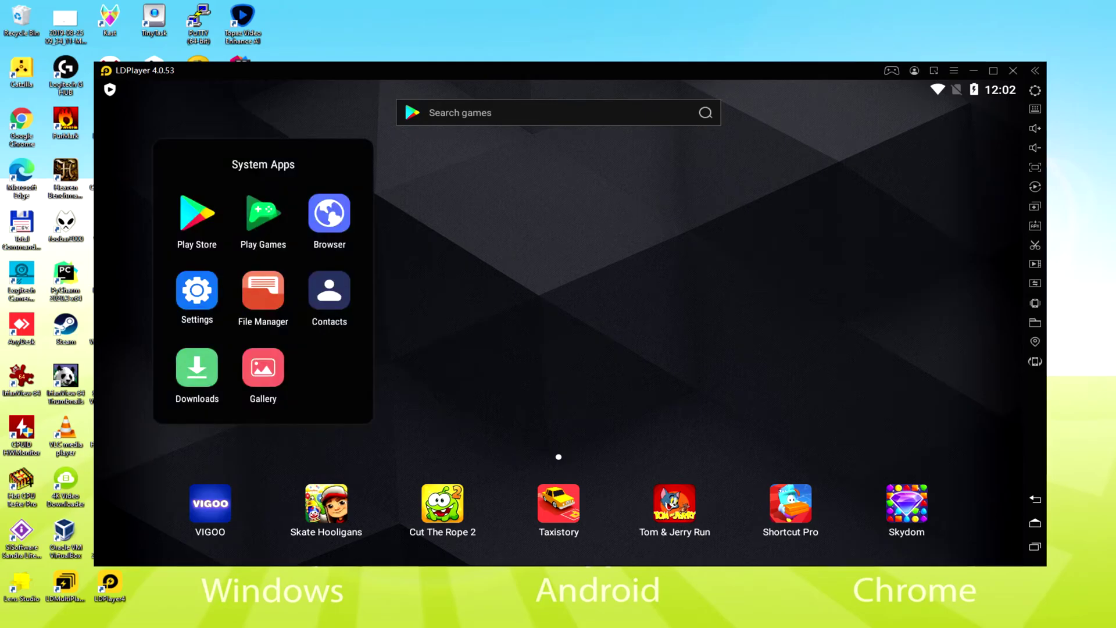
{"action": "left_click", "coordinate": [194, 209]}
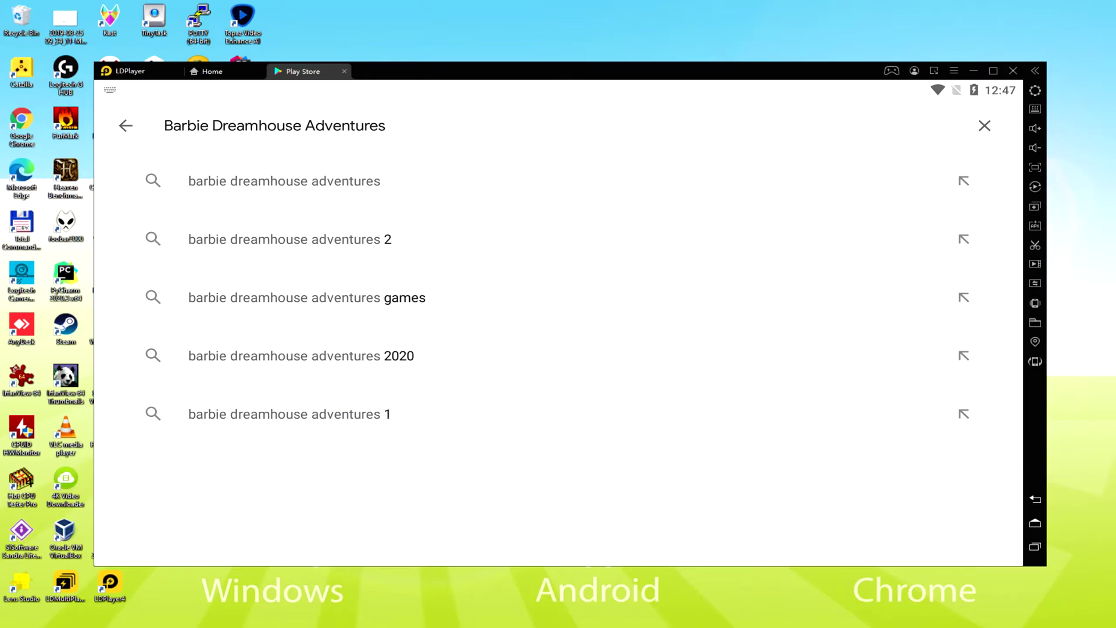
{"action": "left_click", "coordinate": [235, 180]}
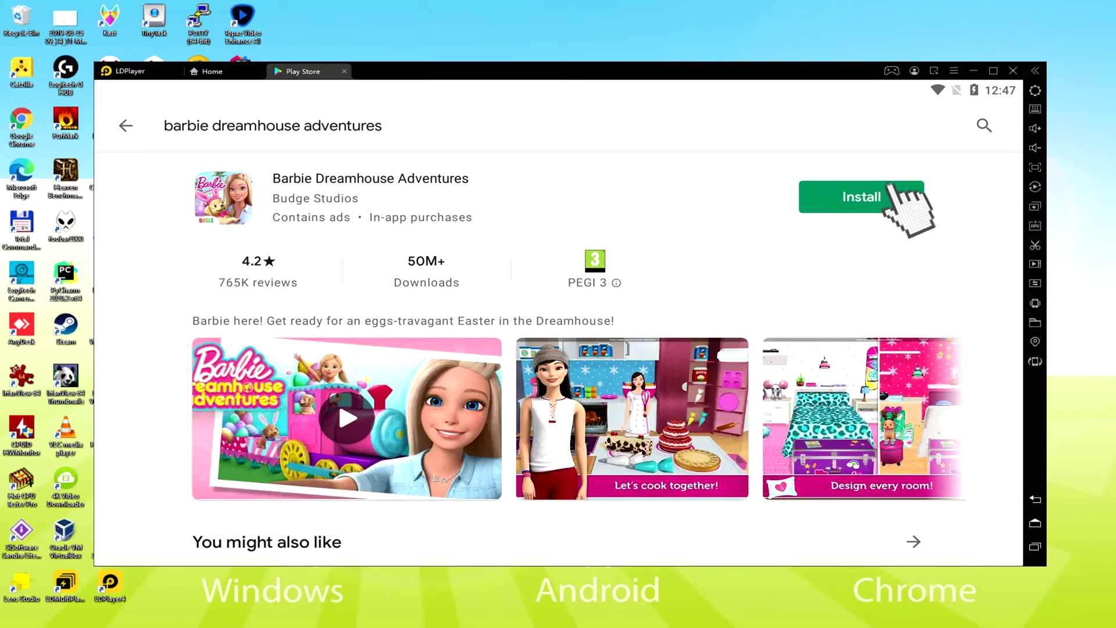
{"action": "left_click", "coordinate": [867, 200]}
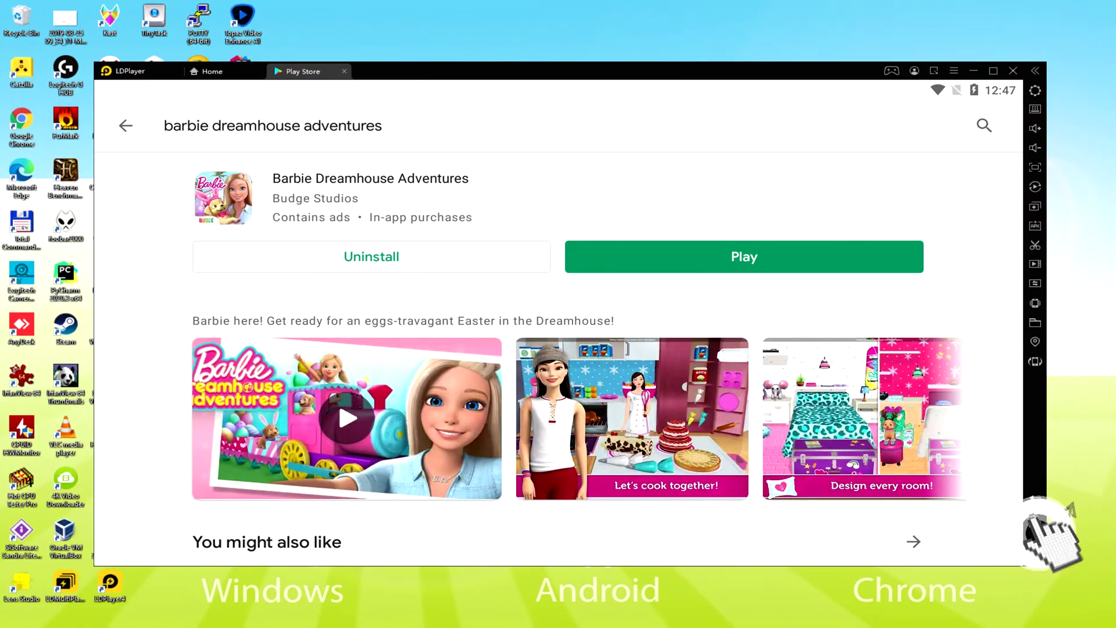
Step: Start the Dreamhouse game from the home screen, pan around the kitchen and tap the fruit basket
{"action": "left_click", "coordinate": [1035, 519]}
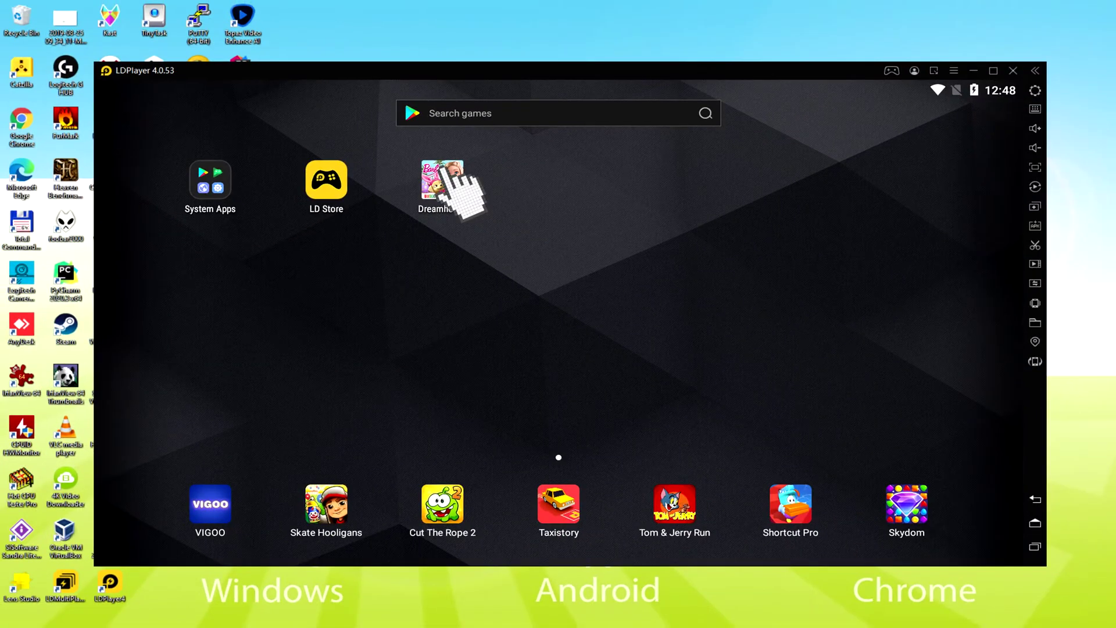
{"action": "left_click", "coordinate": [486, 174]}
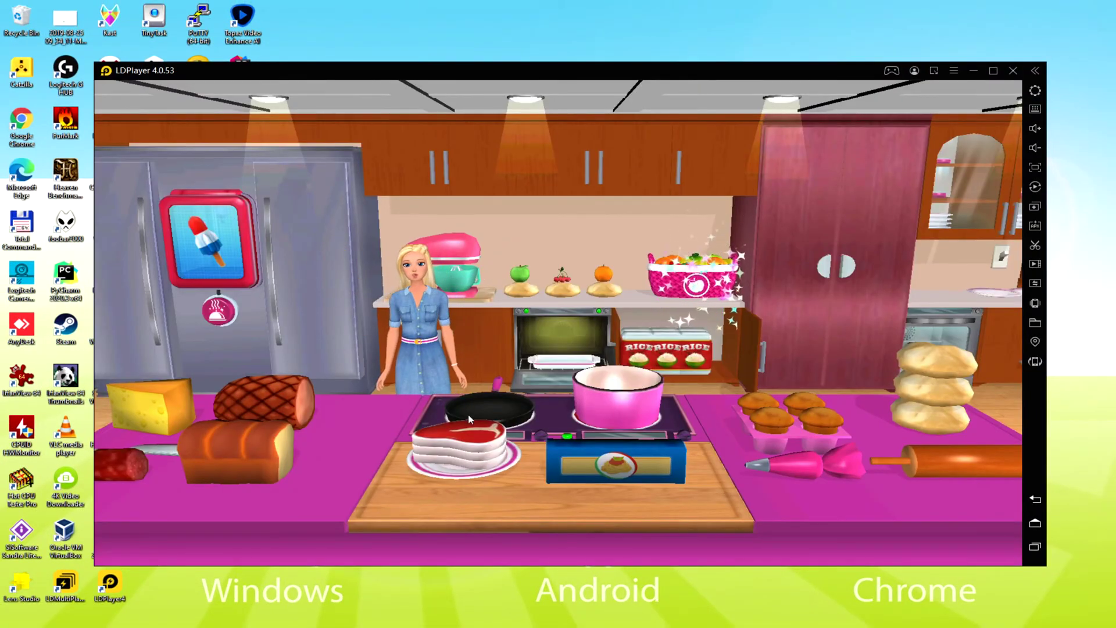
{"action": "mouse_move", "coordinate": [615, 360]}
{"action": "left_mouse_down"}
{"action": "mouse_move", "coordinate": [520, 323]}
{"action": "mouse_move", "coordinate": [613, 319]}
{"action": "left_mouse_up"}
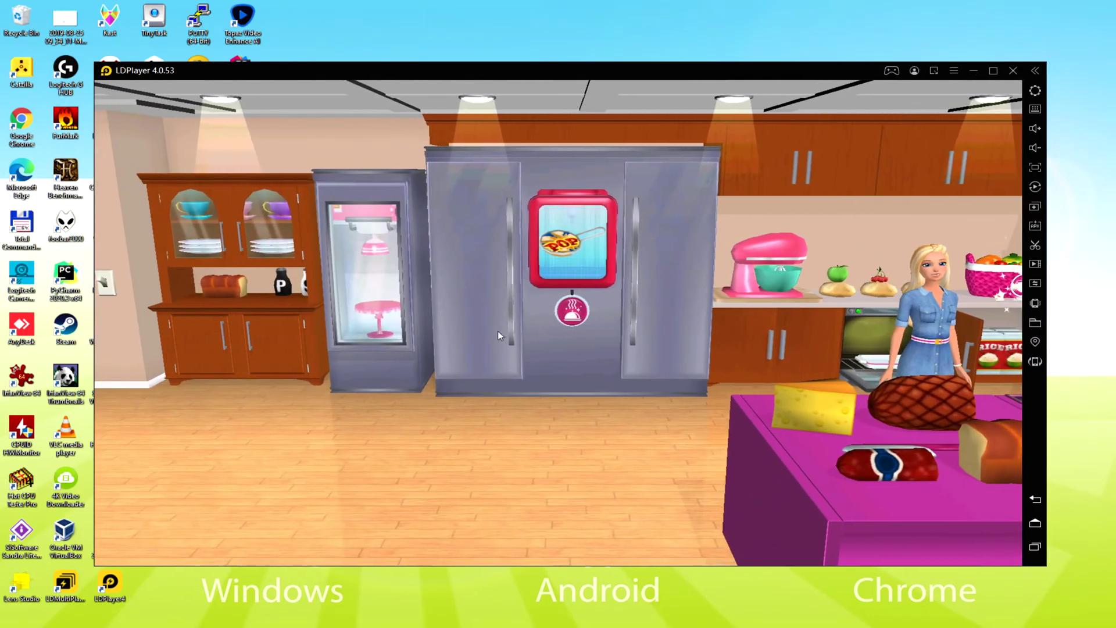
{"action": "left_click_drag", "start_coordinate": [498, 330], "coordinate": [664, 327]}
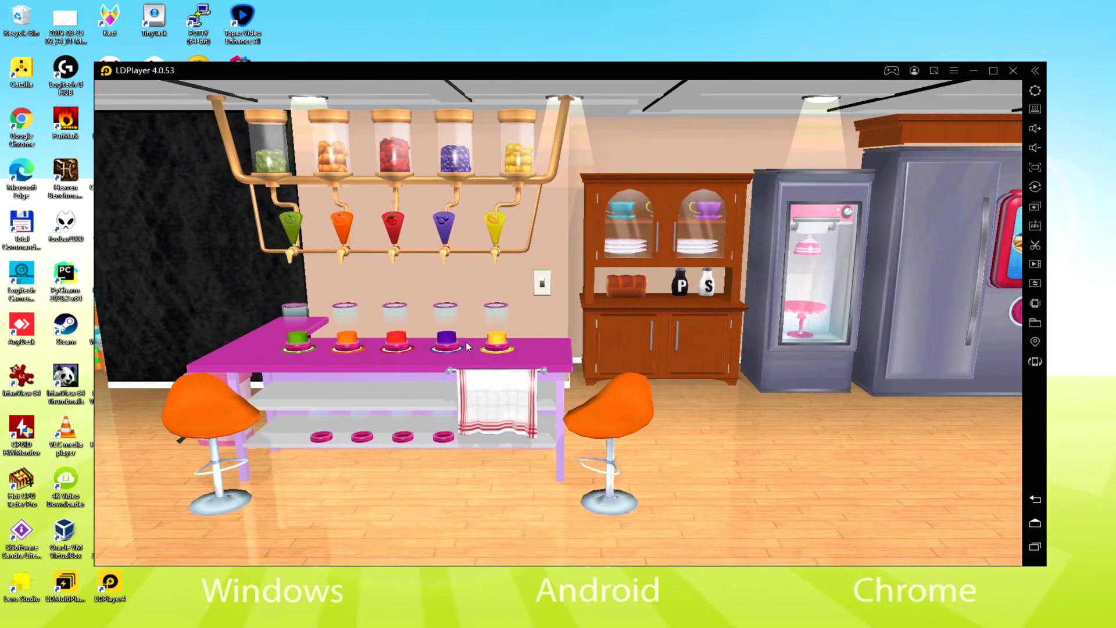
{"action": "left_click_drag", "start_coordinate": [466, 341], "coordinate": [661, 283]}
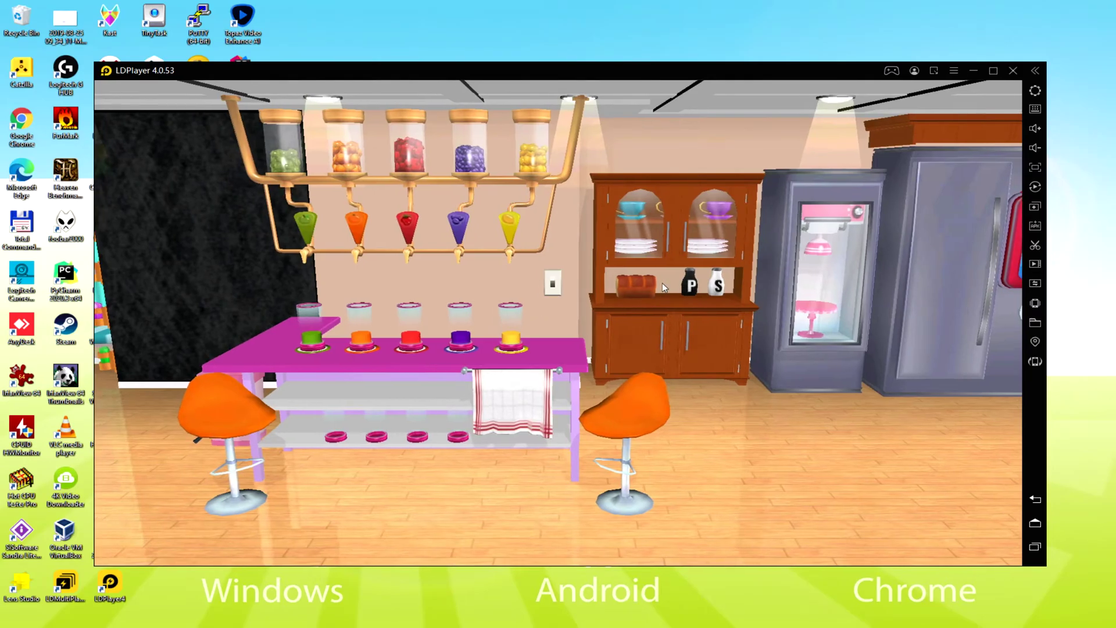
{"action": "left_click_drag", "start_coordinate": [609, 339], "coordinate": [758, 368]}
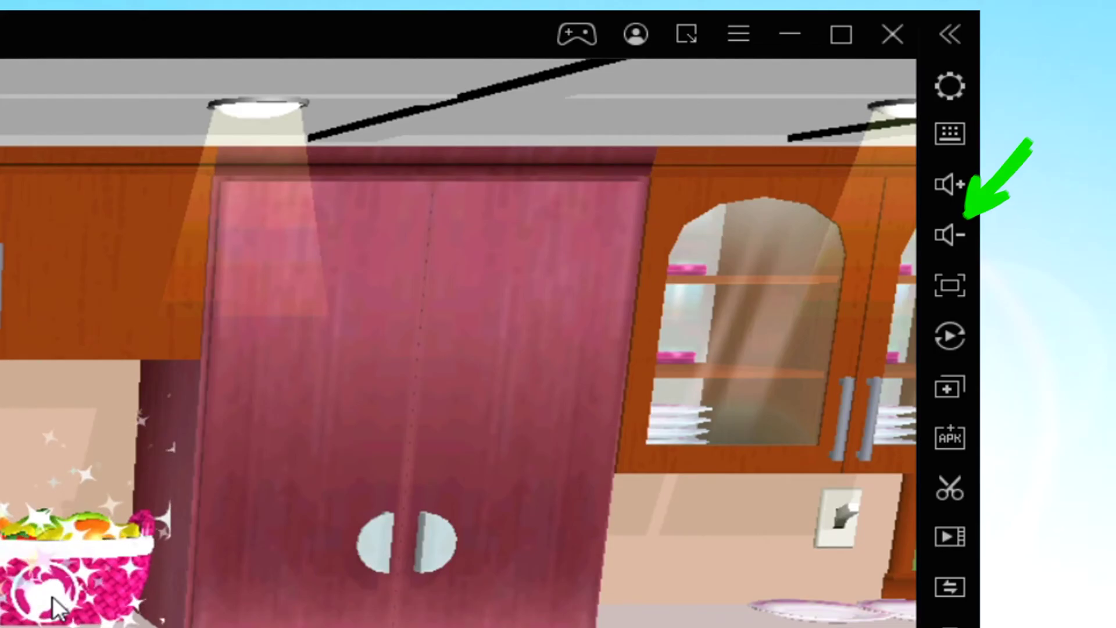
{"action": "left_click", "coordinate": [52, 595]}
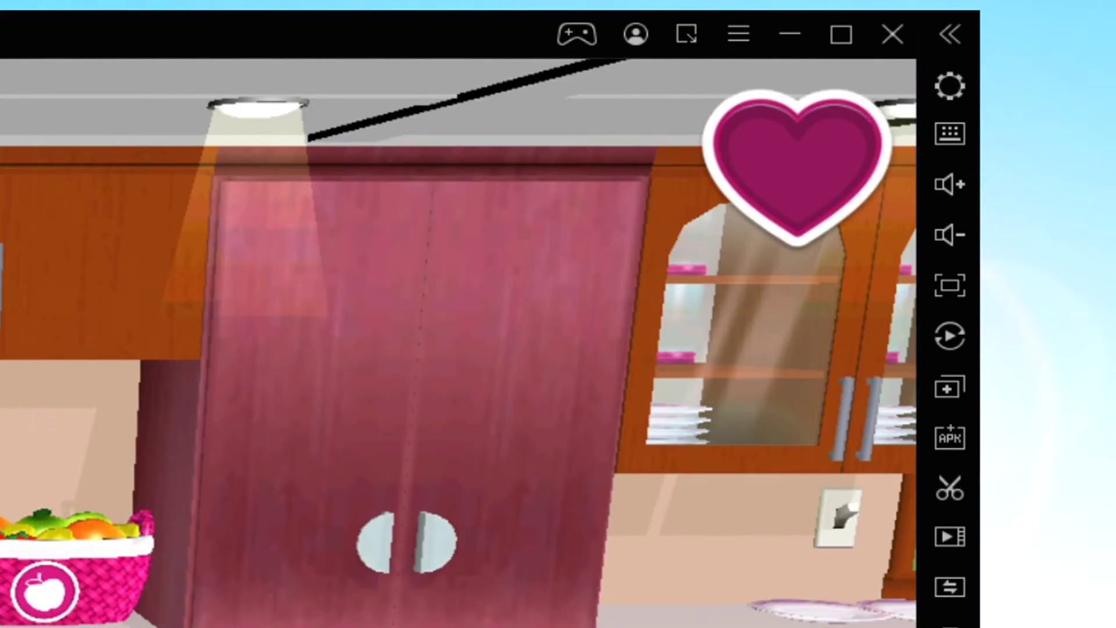
Step: Drag a cherry and the broccoli from the vegetable panel into the pink pot on the stove
{"action": "left_click", "coordinate": [142, 589]}
{"action": "scroll", "coordinate": [852, 301], "scroll_direction": "up", "scroll_amount": 3}
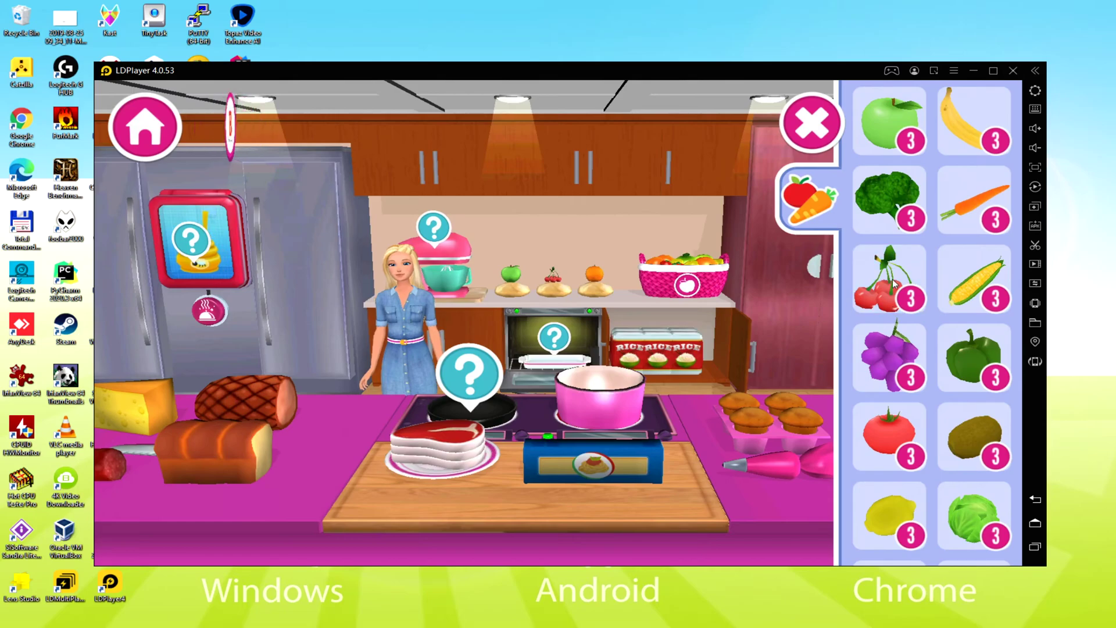
{"action": "mouse_move", "coordinate": [896, 286]}
{"action": "left_mouse_down"}
{"action": "mouse_move", "coordinate": [796, 337]}
{"action": "mouse_move", "coordinate": [584, 389]}
{"action": "left_mouse_up"}
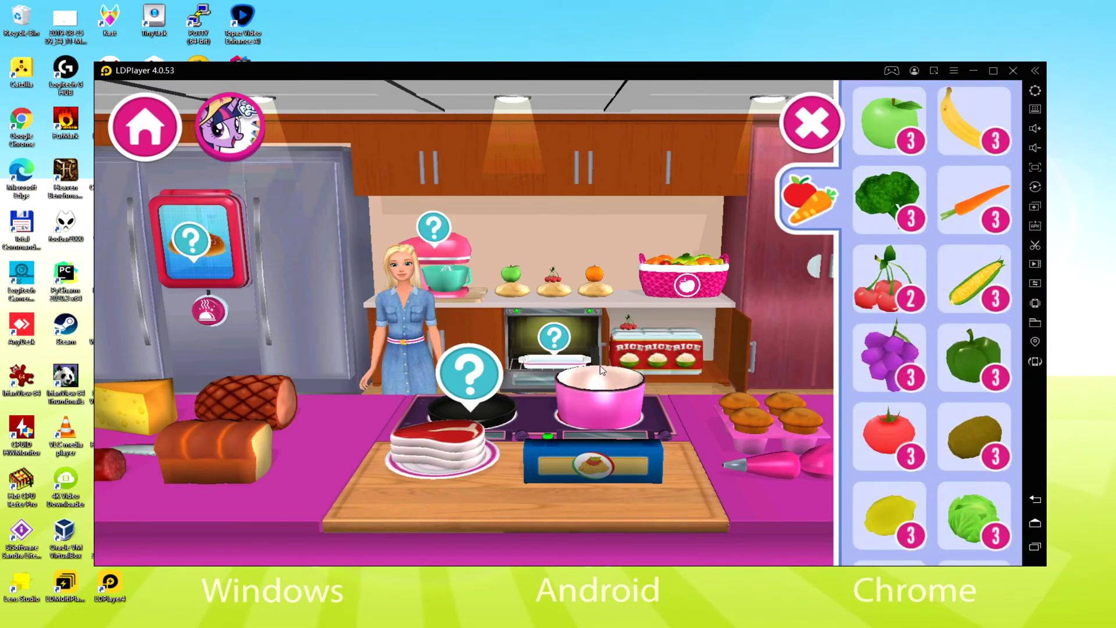
{"action": "left_click_drag", "start_coordinate": [887, 200], "coordinate": [606, 393]}
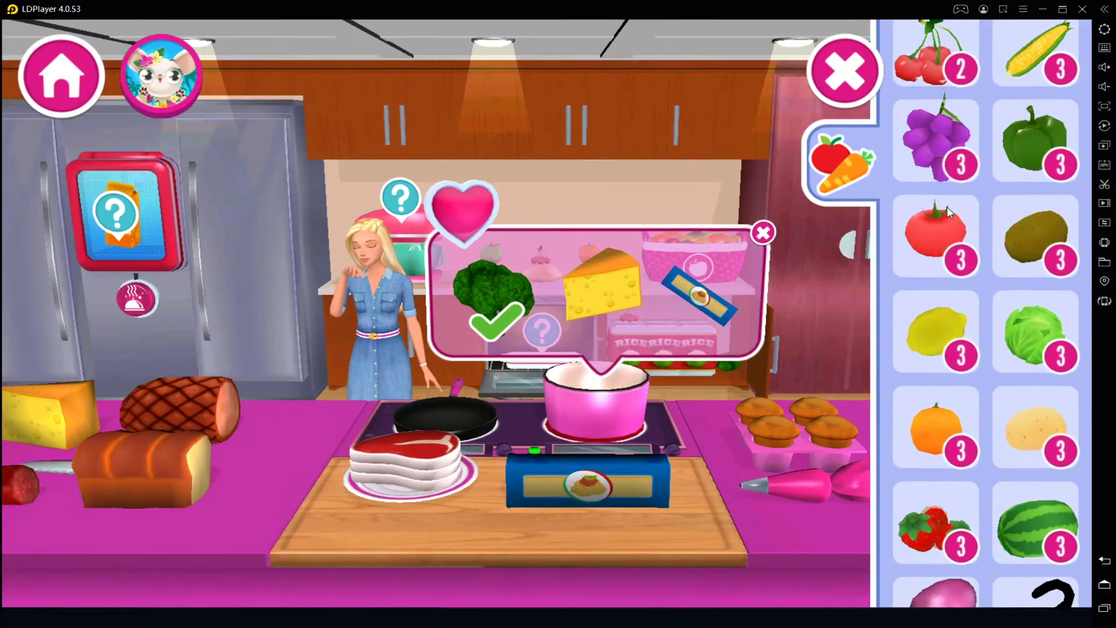
{"action": "scroll", "coordinate": [943, 330], "scroll_direction": "down", "scroll_amount": 5}
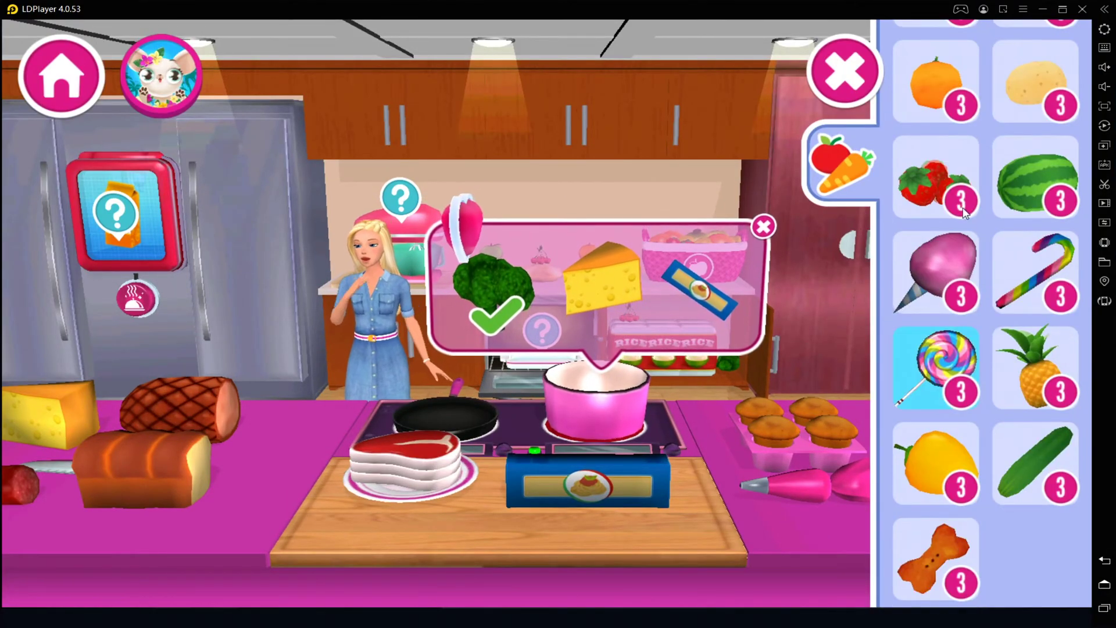
{"action": "scroll", "coordinate": [942, 331], "scroll_direction": "up", "scroll_amount": 10}
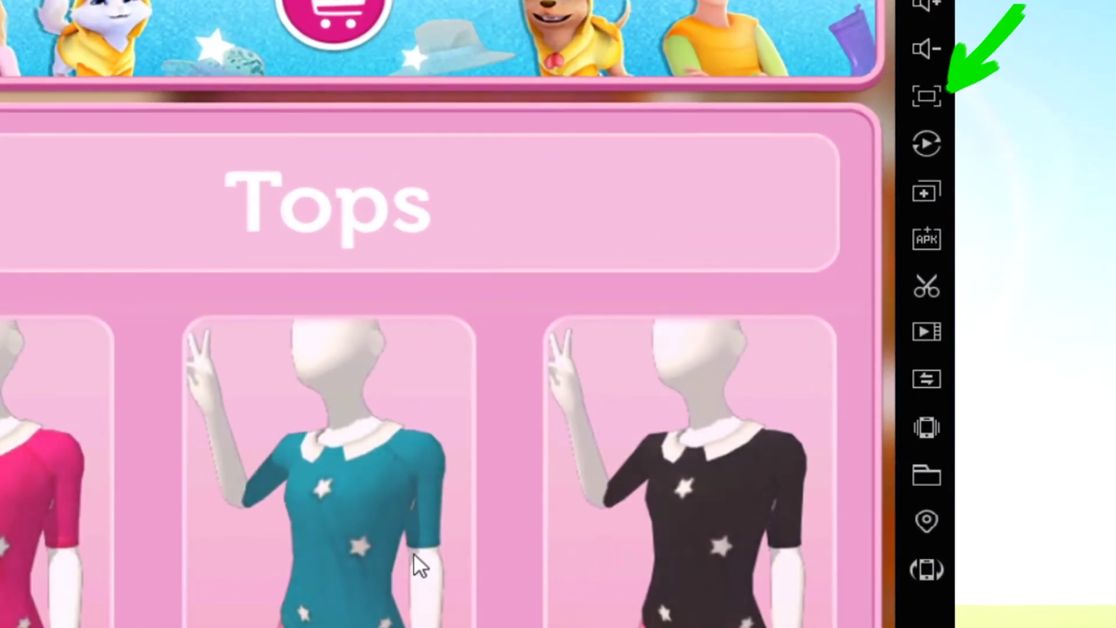
Step: Put on the teal star top and try yellow-green and brown short-hair colours
{"action": "left_click", "coordinate": [392, 591]}
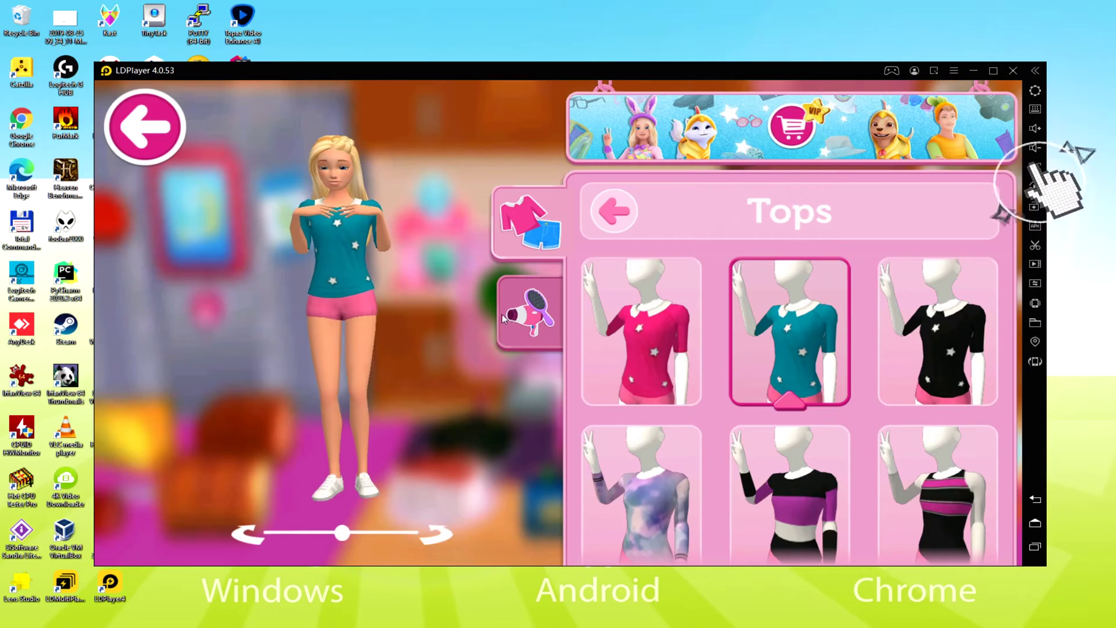
{"action": "left_click", "coordinate": [529, 314]}
{"action": "left_click", "coordinate": [842, 194]}
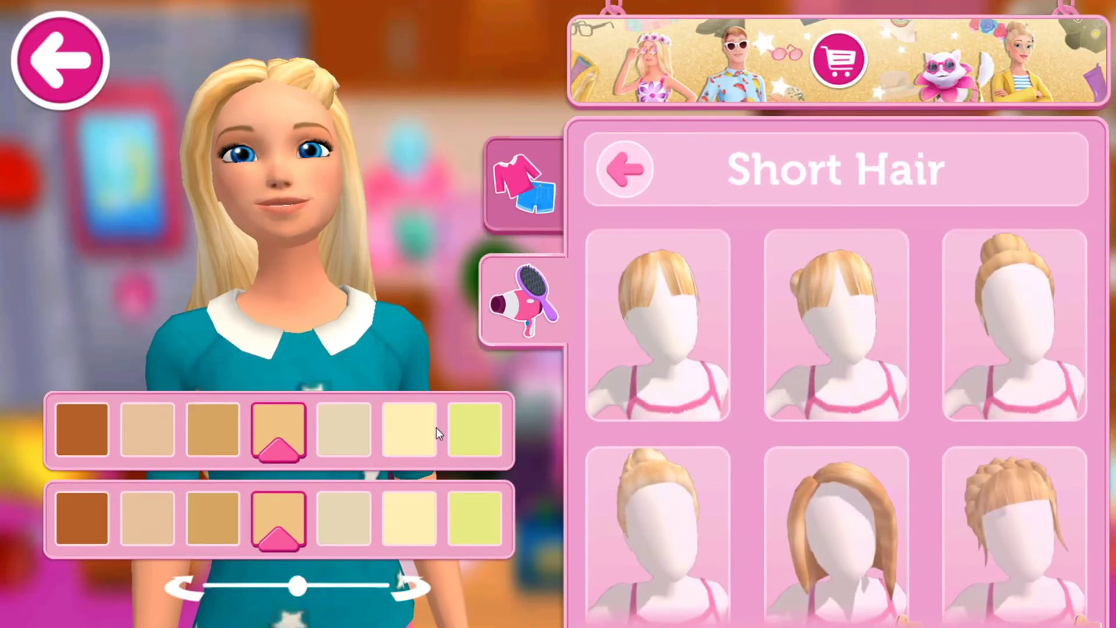
{"action": "left_click", "coordinate": [355, 427]}
{"action": "left_click", "coordinate": [459, 437]}
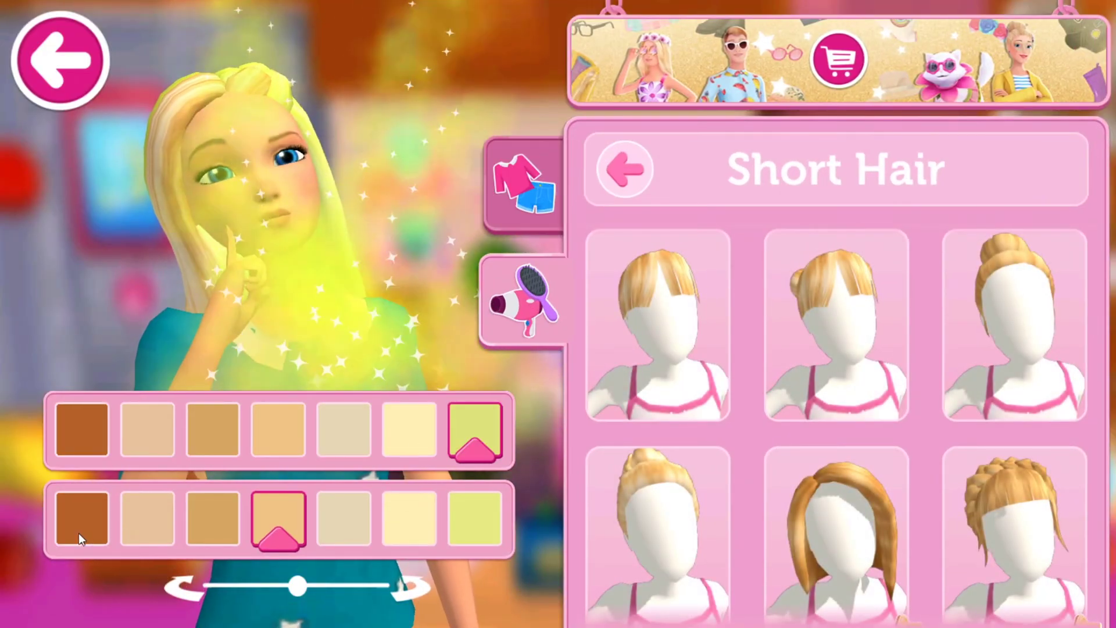
{"action": "left_click", "coordinate": [76, 530]}
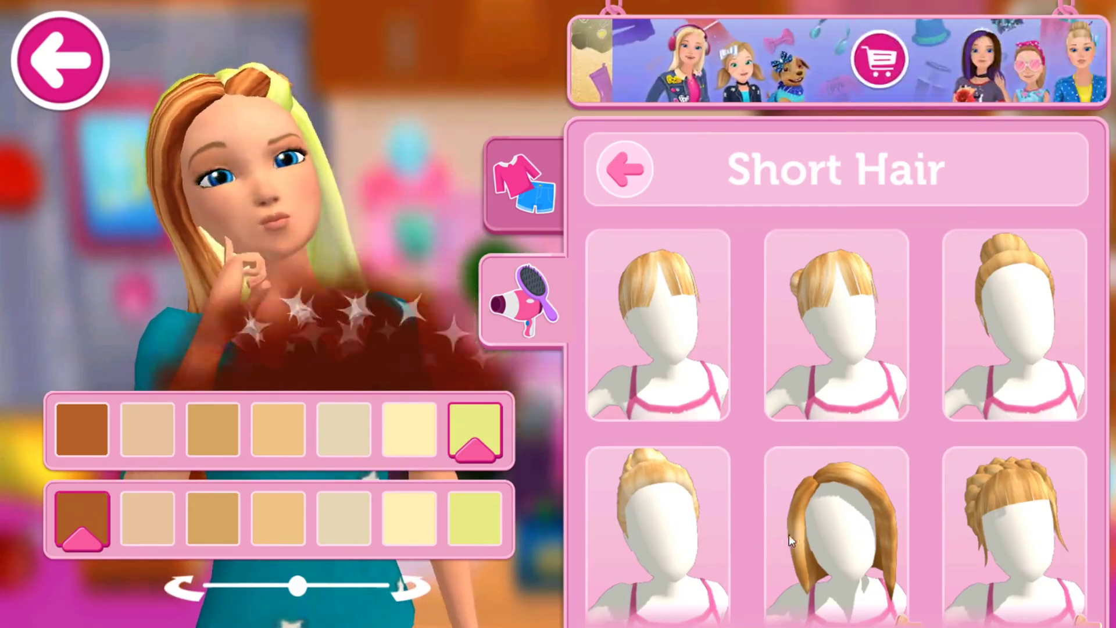
Step: Dismiss the VIP offer, choose the blonde updo and rotate Barbie to view the outfit
{"action": "left_click", "coordinate": [814, 533]}
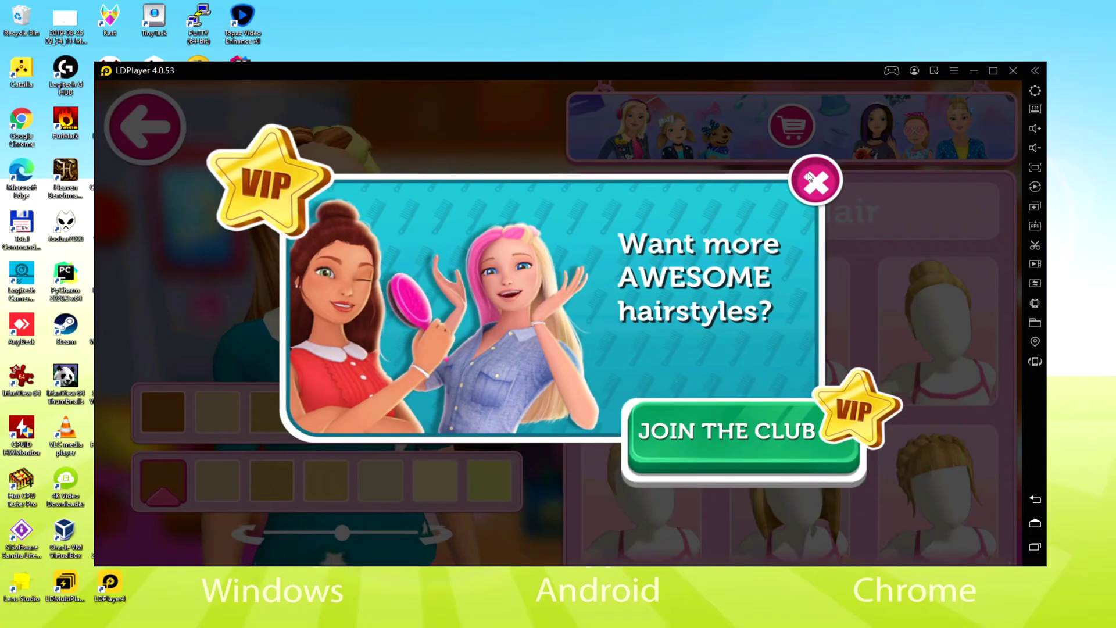
{"action": "left_click", "coordinate": [813, 179]}
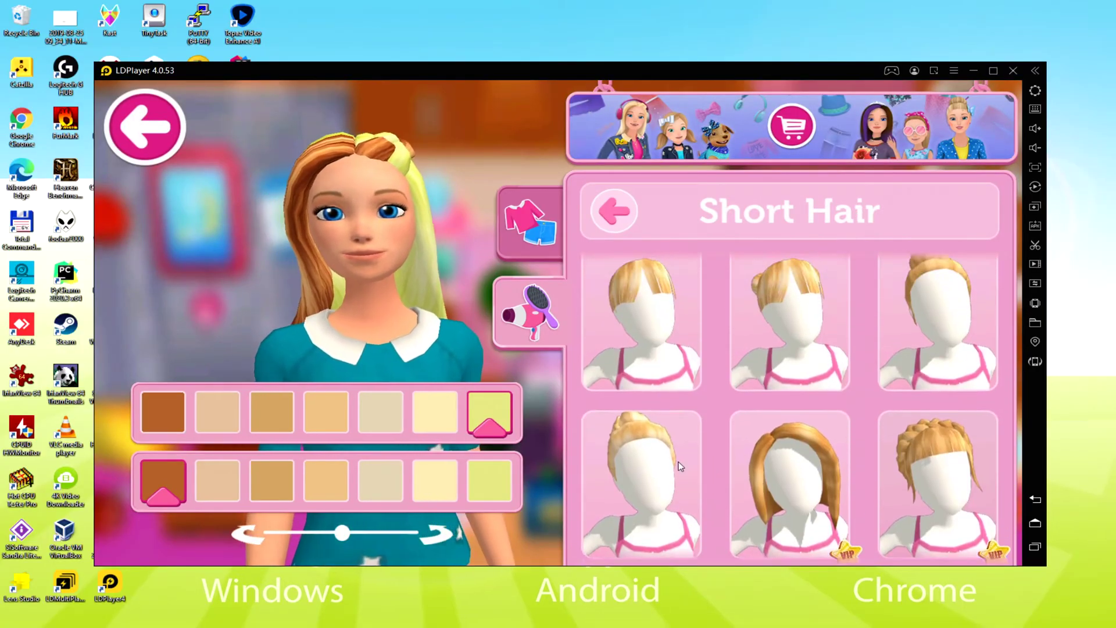
{"action": "left_click", "coordinate": [620, 482]}
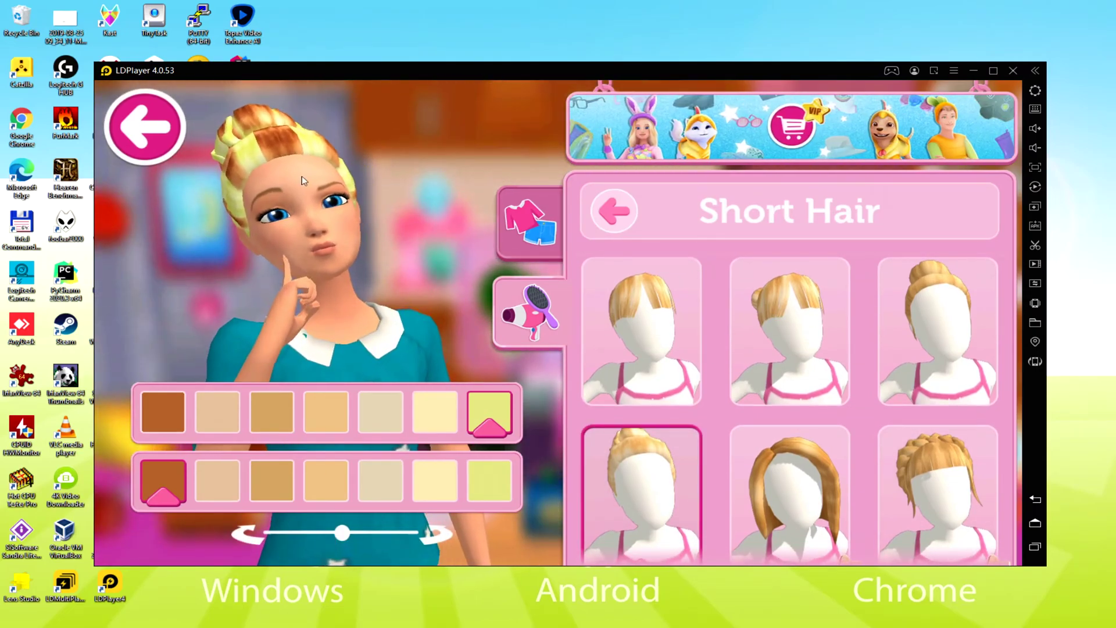
{"action": "left_click", "coordinate": [498, 312]}
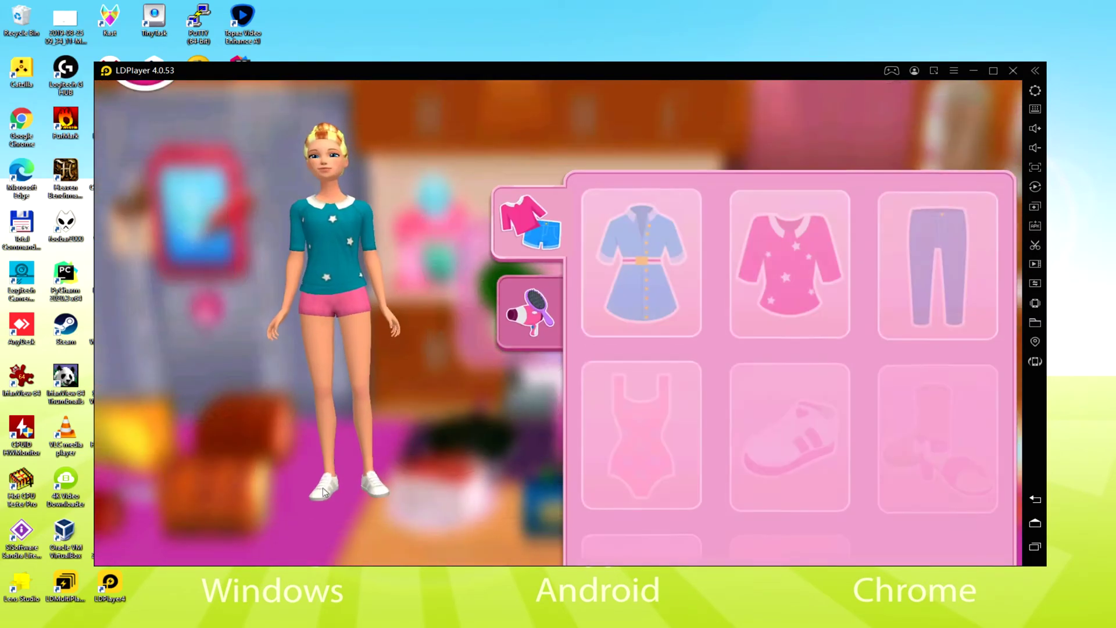
{"action": "left_click_drag", "start_coordinate": [333, 528], "coordinate": [366, 525]}
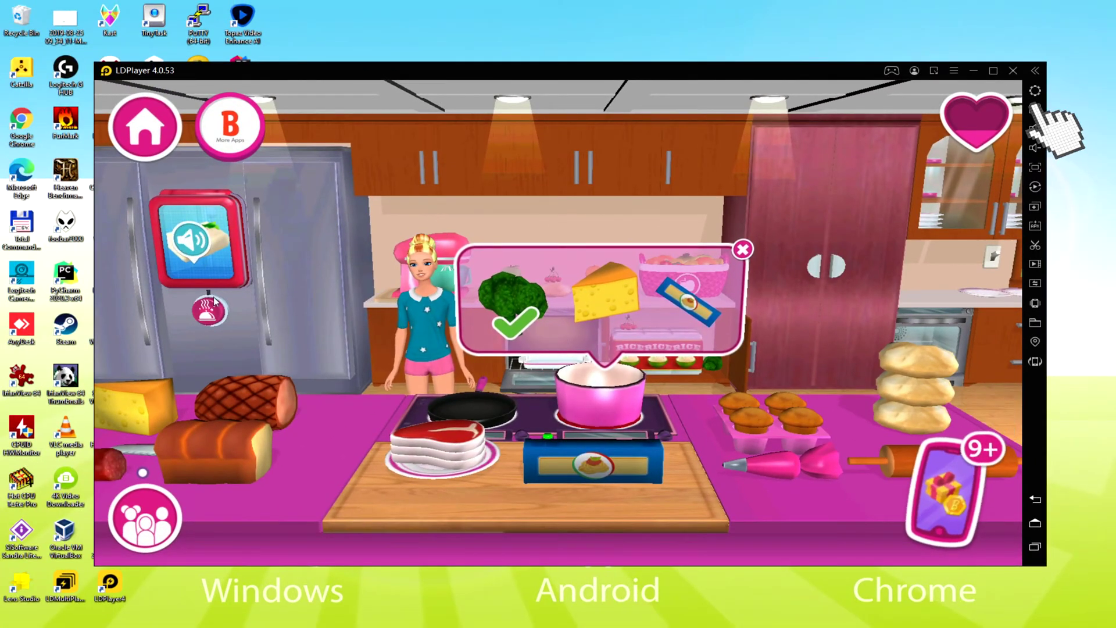
Step: Open keyboard mapping, then open the tablet's Bonus Gift box and collect its 2 coins
{"action": "left_click", "coordinate": [1025, 125]}
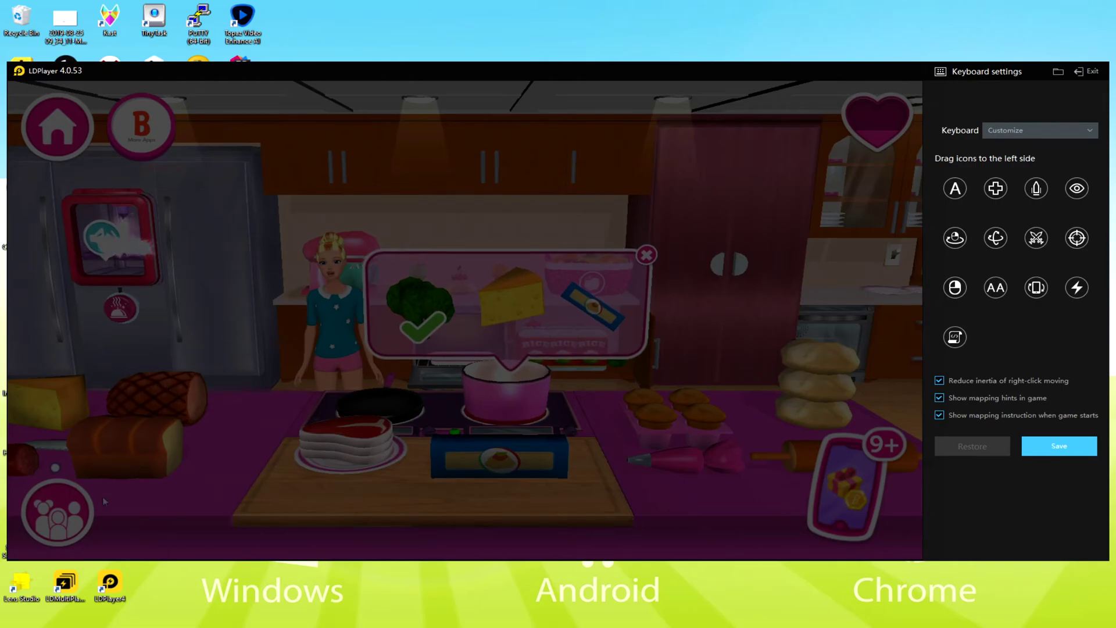
{"action": "left_click", "coordinate": [866, 498]}
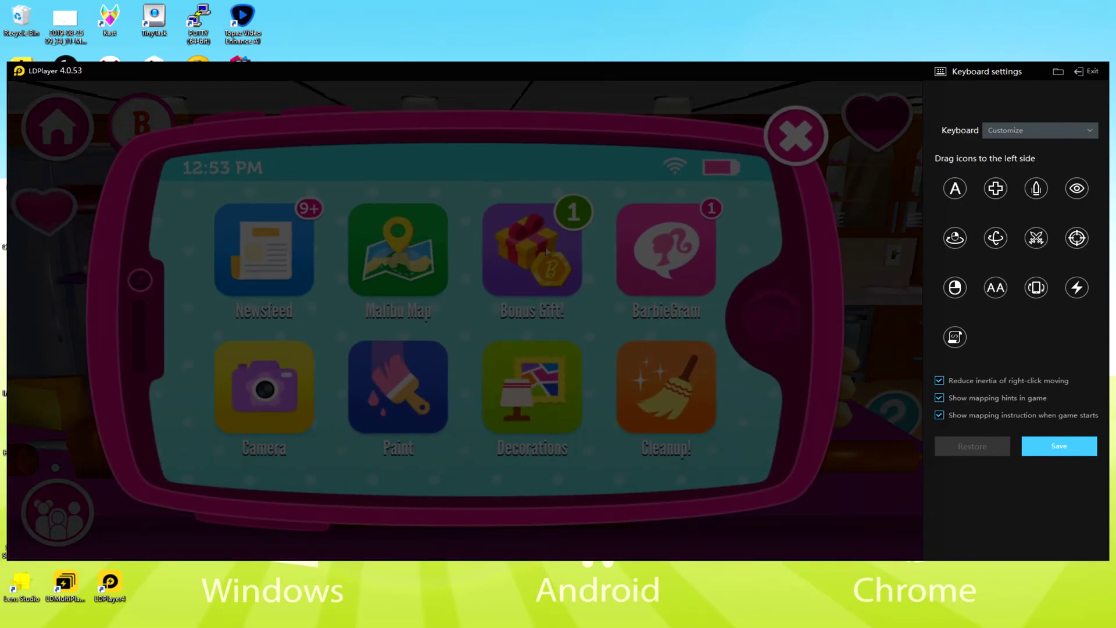
{"action": "left_click", "coordinate": [563, 240]}
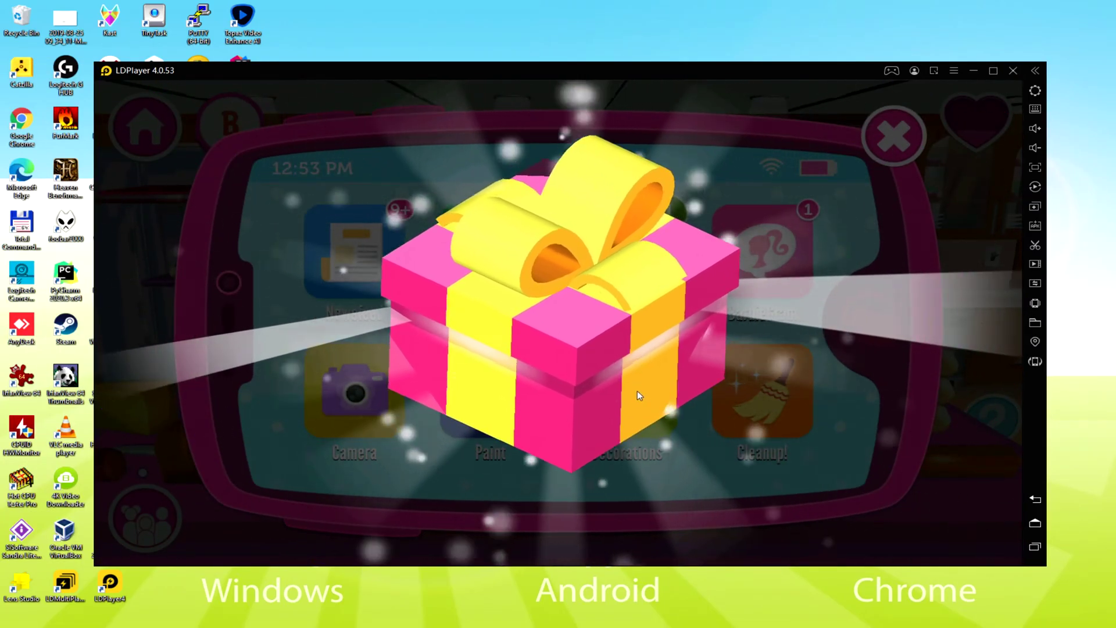
{"action": "left_click", "coordinate": [639, 403]}
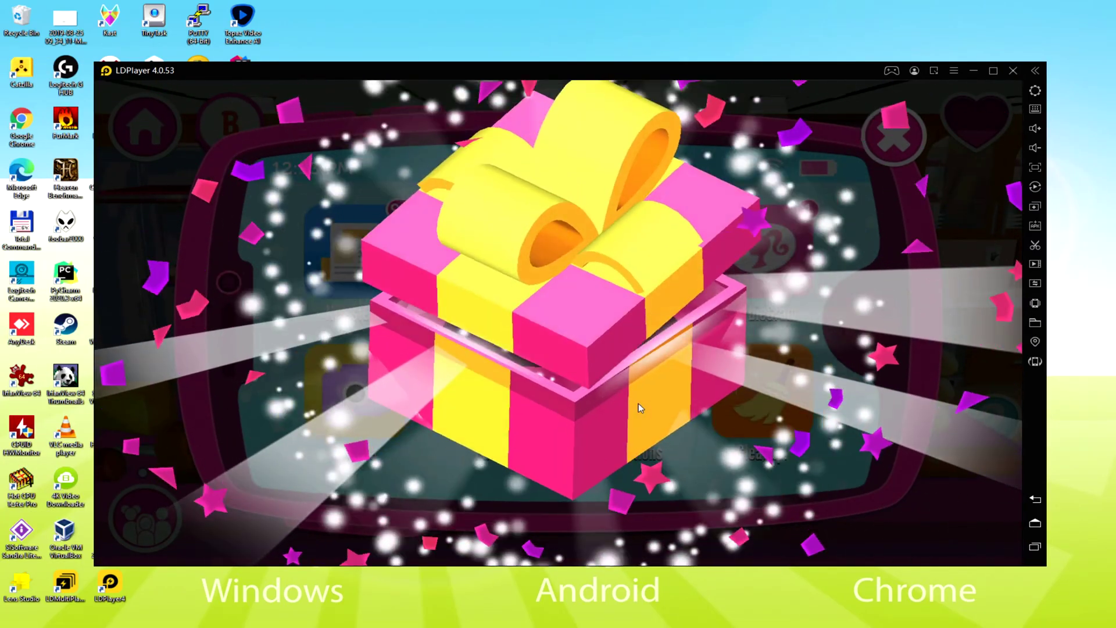
{"action": "left_click", "coordinate": [638, 388]}
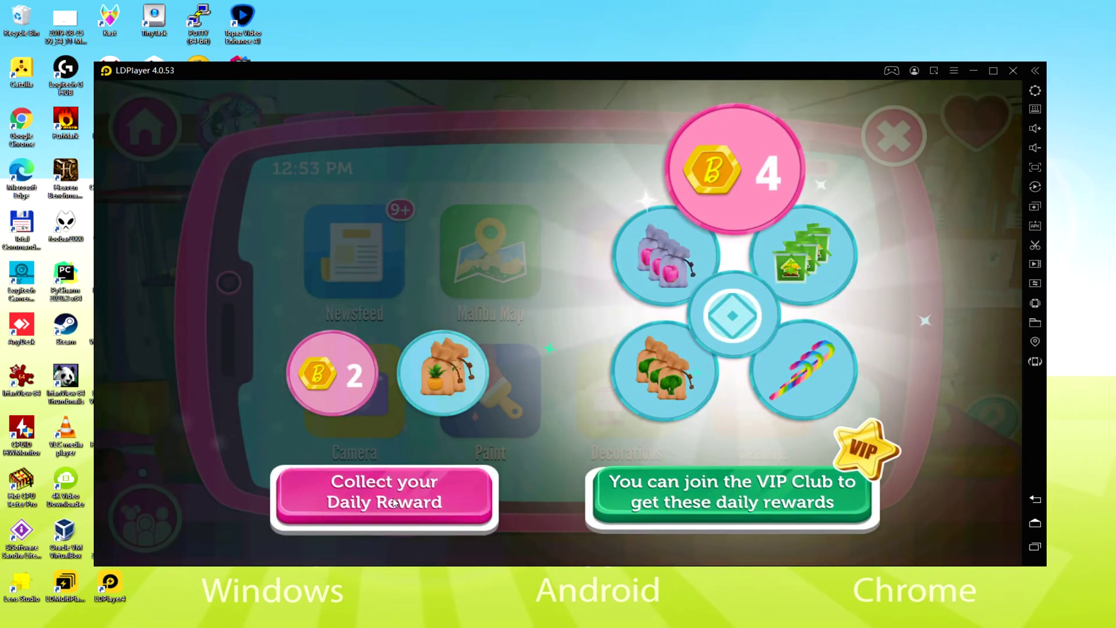
{"action": "left_click", "coordinate": [394, 504]}
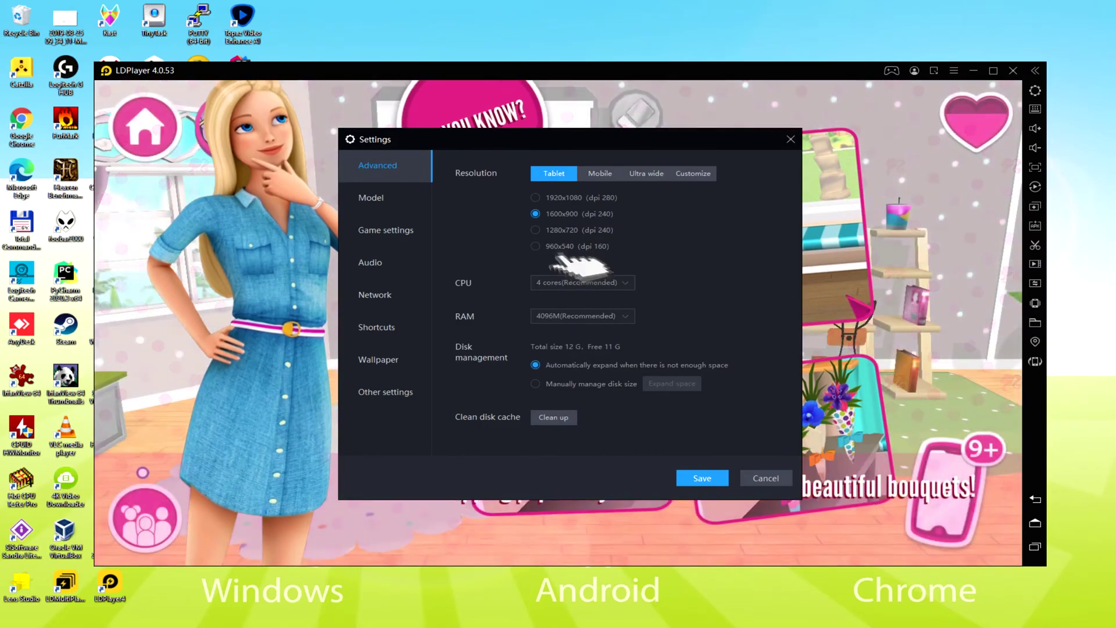
Step: Choose the 960x540 (dpi 160) tablet resolution in Settings > Advanced
{"action": "left_click", "coordinate": [557, 246]}
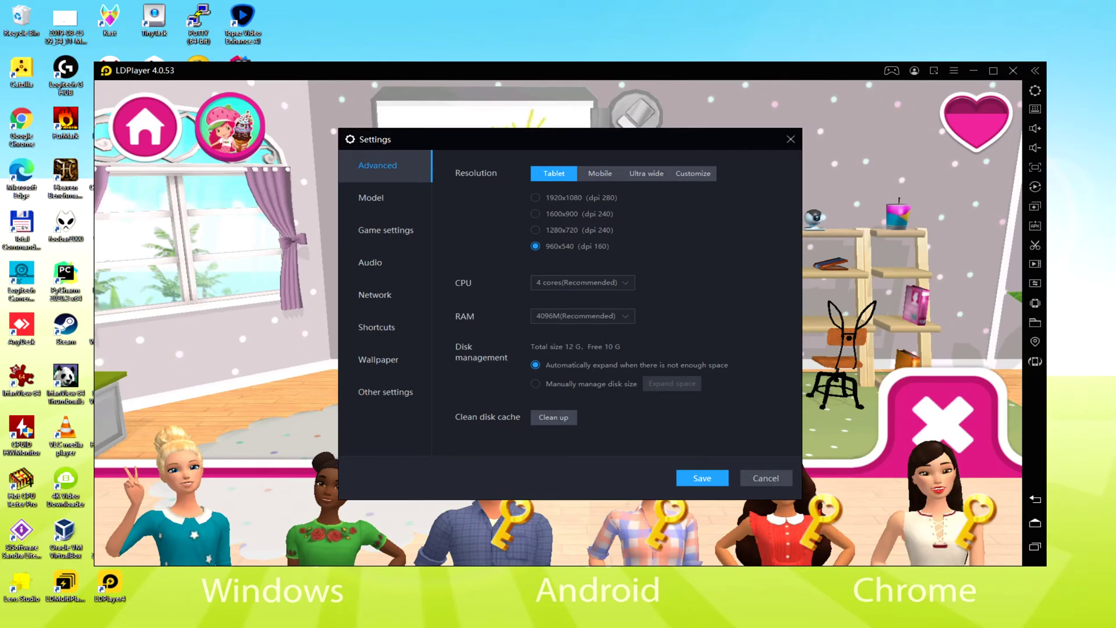
Step: Close the emulator Settings window and the game's tablet menu so the game returns to the garden
{"action": "key", "text": "Escape"}
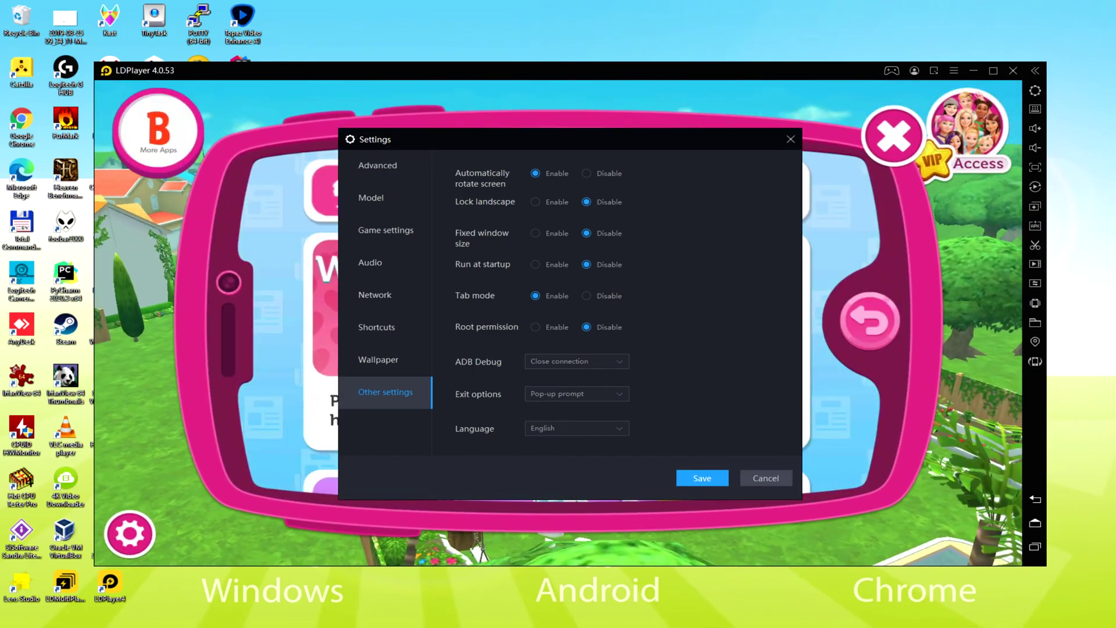
{"action": "left_click", "coordinate": [868, 140]}
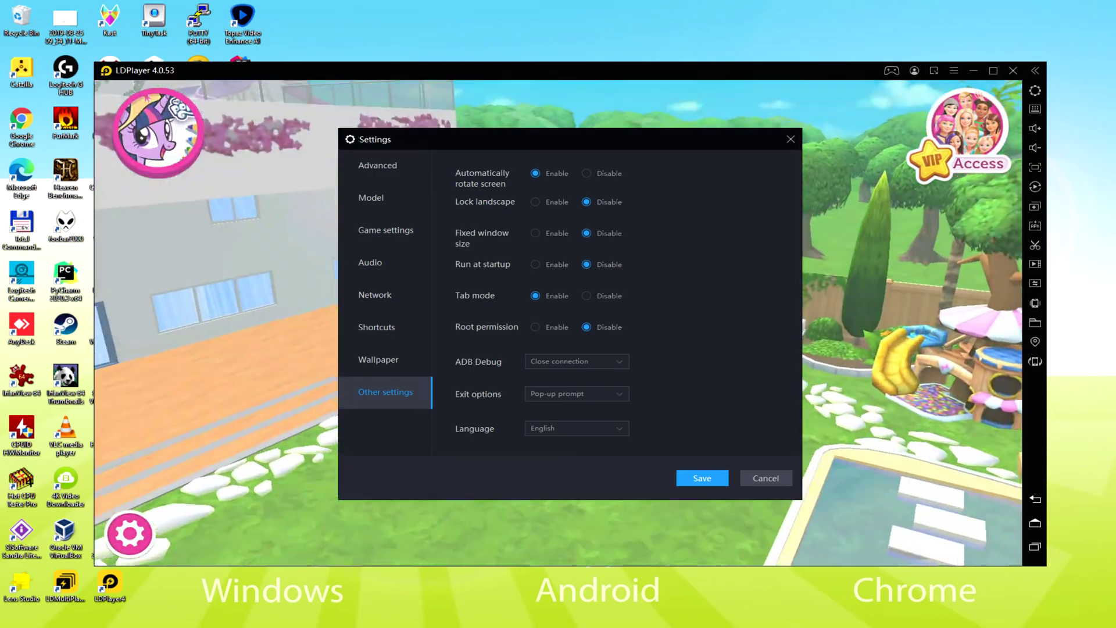
{"action": "key", "text": "Escape"}
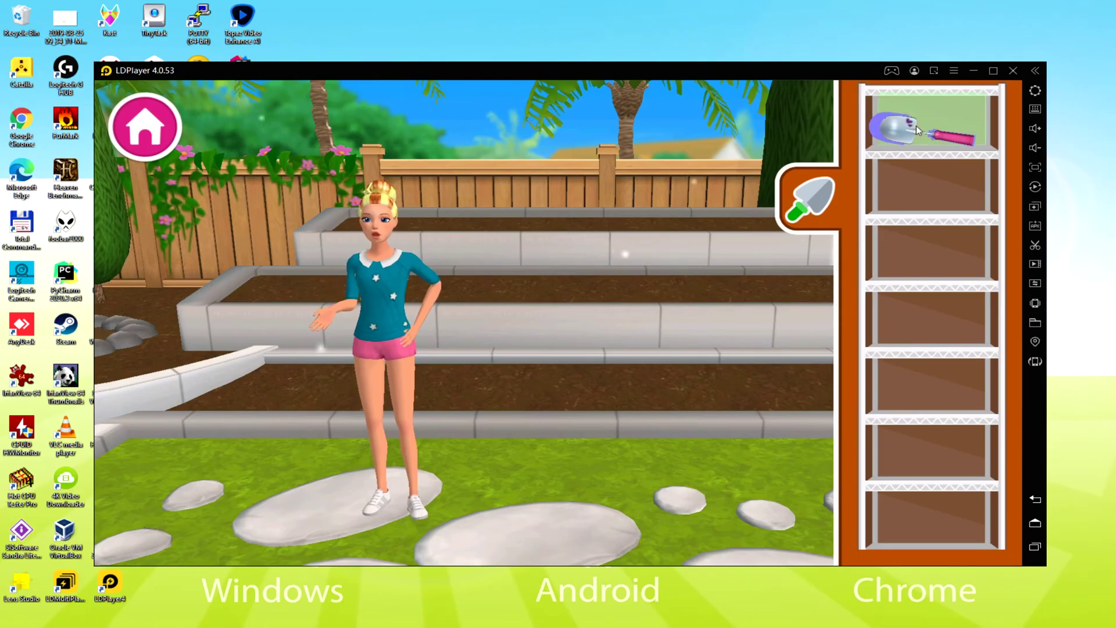
Step: Drag the trowel from the tool shelf onto the garden bed to dig a planting hole
{"action": "mouse_move", "coordinate": [914, 136]}
{"action": "left_mouse_down"}
{"action": "mouse_move", "coordinate": [668, 444]}
{"action": "mouse_move", "coordinate": [640, 547]}
{"action": "mouse_move", "coordinate": [588, 382]}
{"action": "left_mouse_up"}
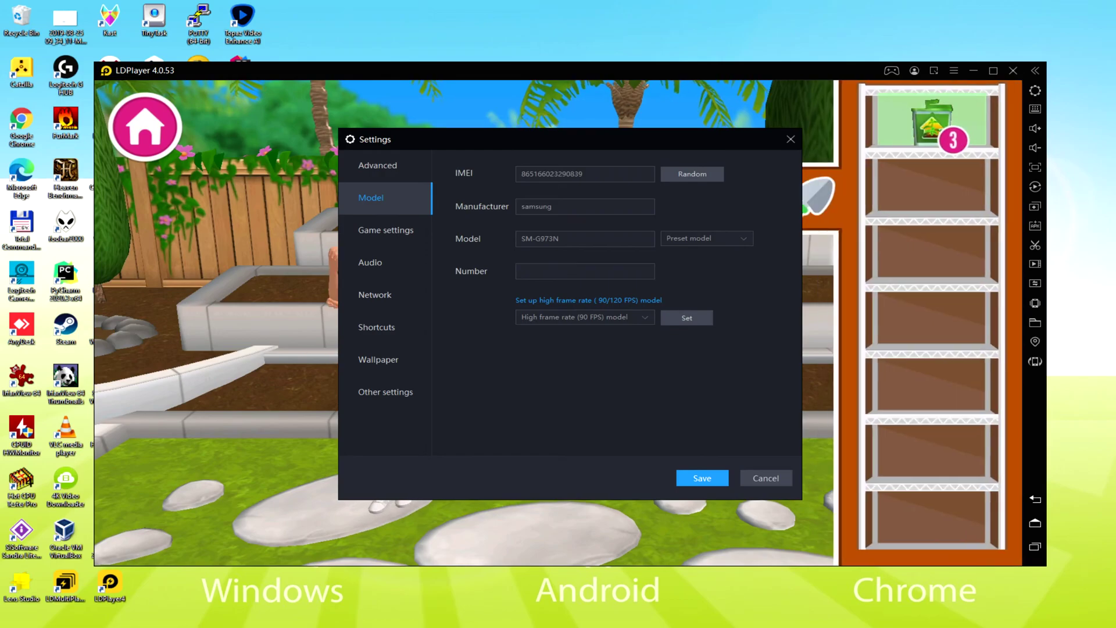
Step: Bring the plant bin onto the dug hole and plant the seedling in the bed
{"action": "mouse_move", "coordinate": [935, 132]}
{"action": "left_mouse_down"}
{"action": "mouse_move", "coordinate": [550, 378]}
{"action": "mouse_move", "coordinate": [567, 361]}
{"action": "left_mouse_up"}
{"action": "left_click", "coordinate": [591, 409]}
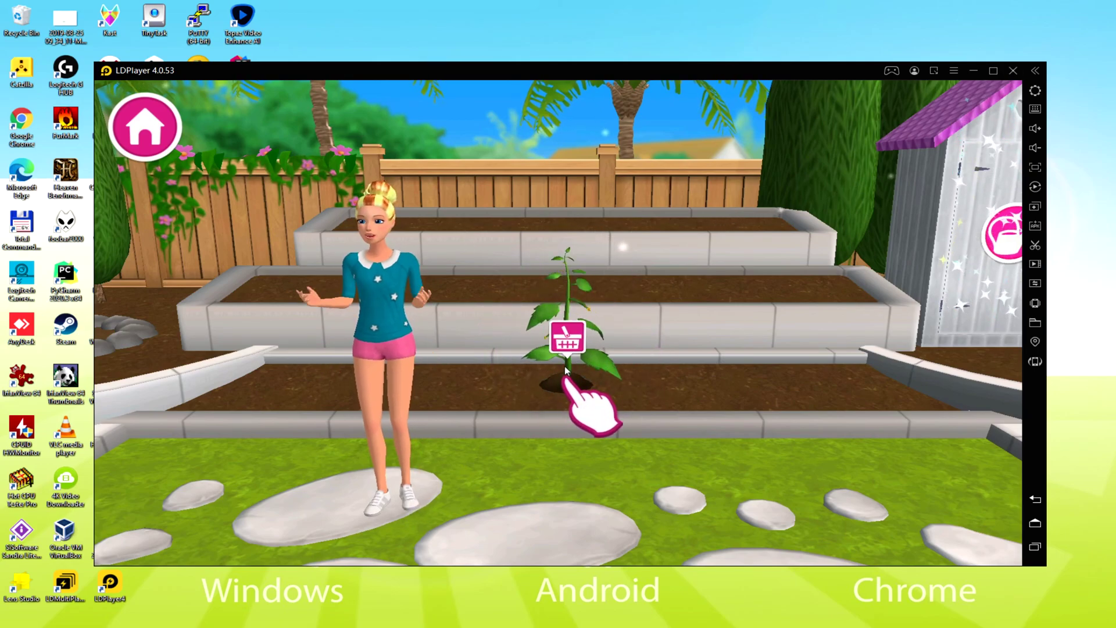
Step: Harvest the grown plant, then drop a watermelon seed and a pineapple seed onto two plots
{"action": "left_click", "coordinate": [564, 366]}
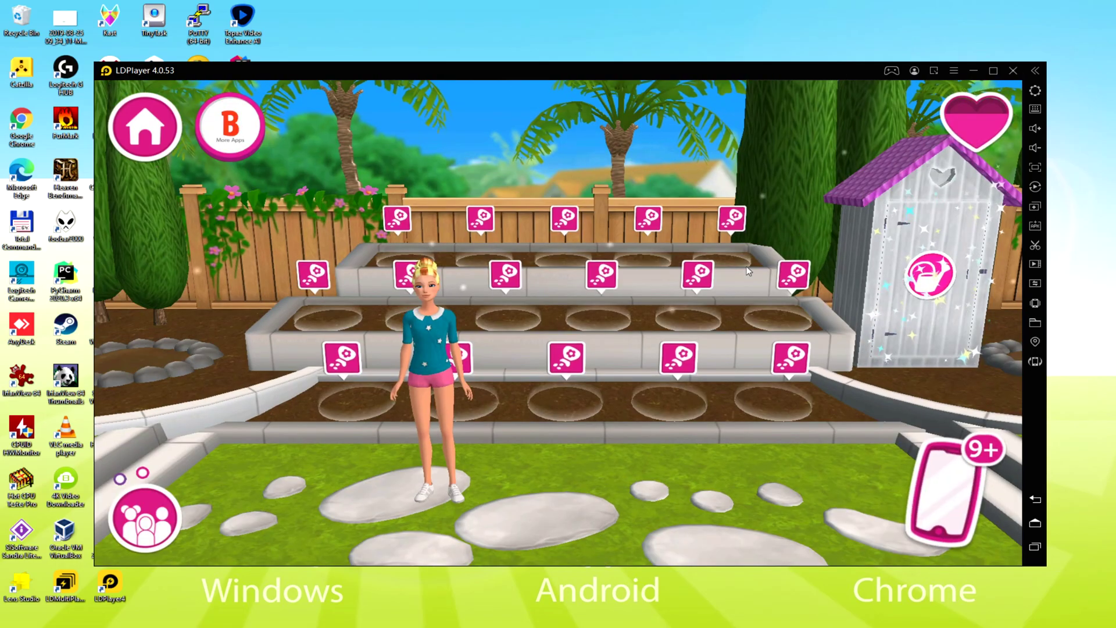
{"action": "left_click", "coordinate": [686, 349]}
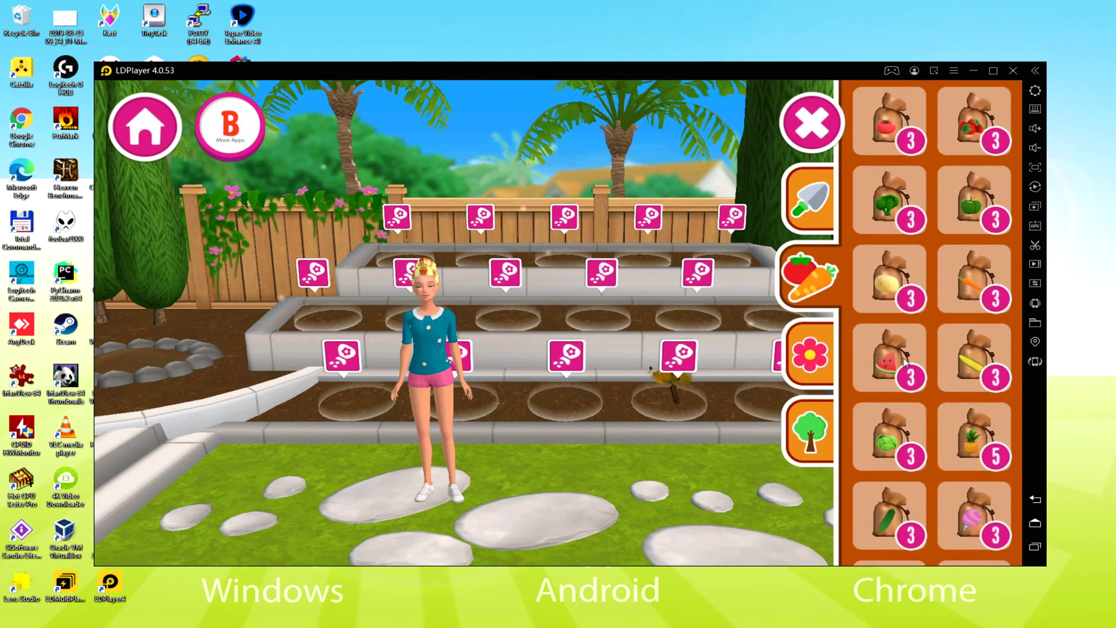
{"action": "mouse_move", "coordinate": [904, 358]}
{"action": "left_mouse_down"}
{"action": "mouse_move", "coordinate": [697, 348]}
{"action": "mouse_move", "coordinate": [679, 379]}
{"action": "left_mouse_up"}
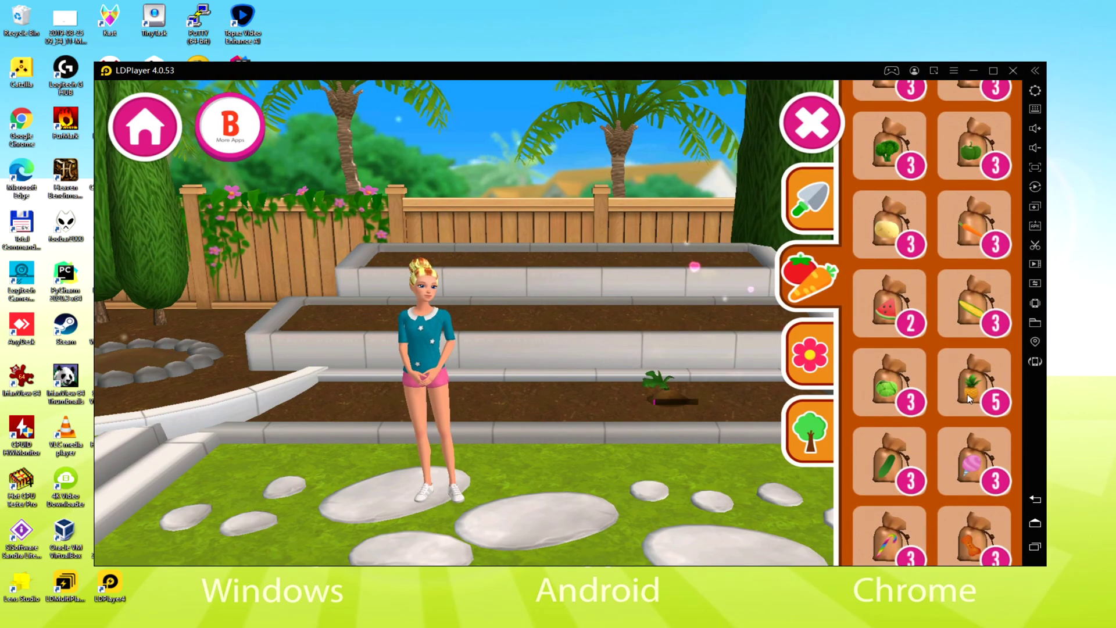
{"action": "mouse_move", "coordinate": [905, 414]}
{"action": "left_mouse_down"}
{"action": "mouse_move", "coordinate": [595, 413]}
{"action": "mouse_move", "coordinate": [563, 401]}
{"action": "left_mouse_up"}
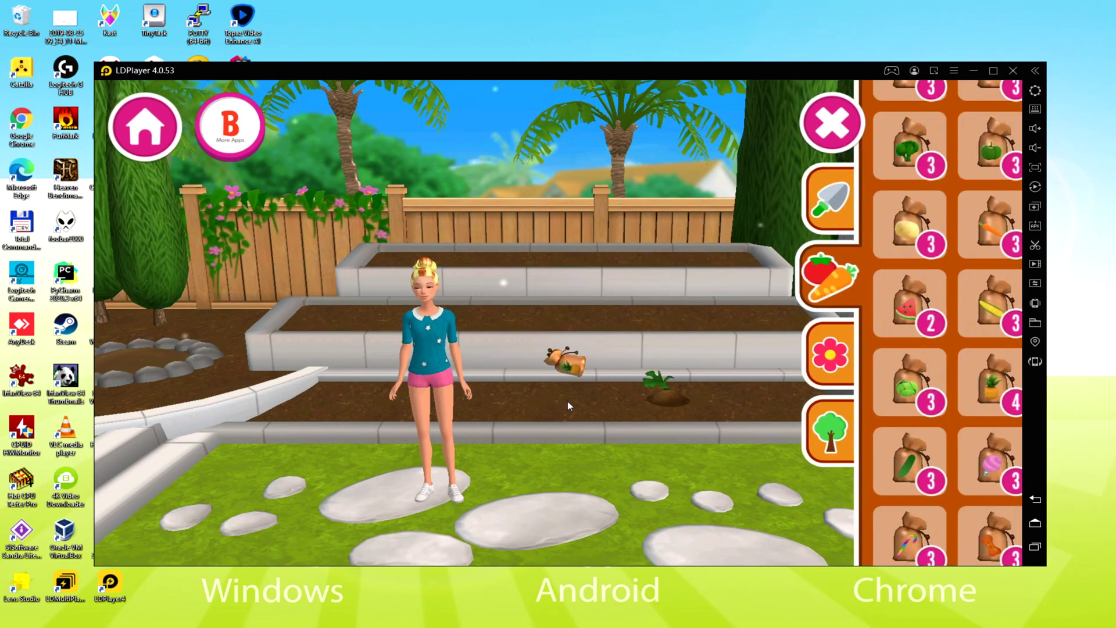